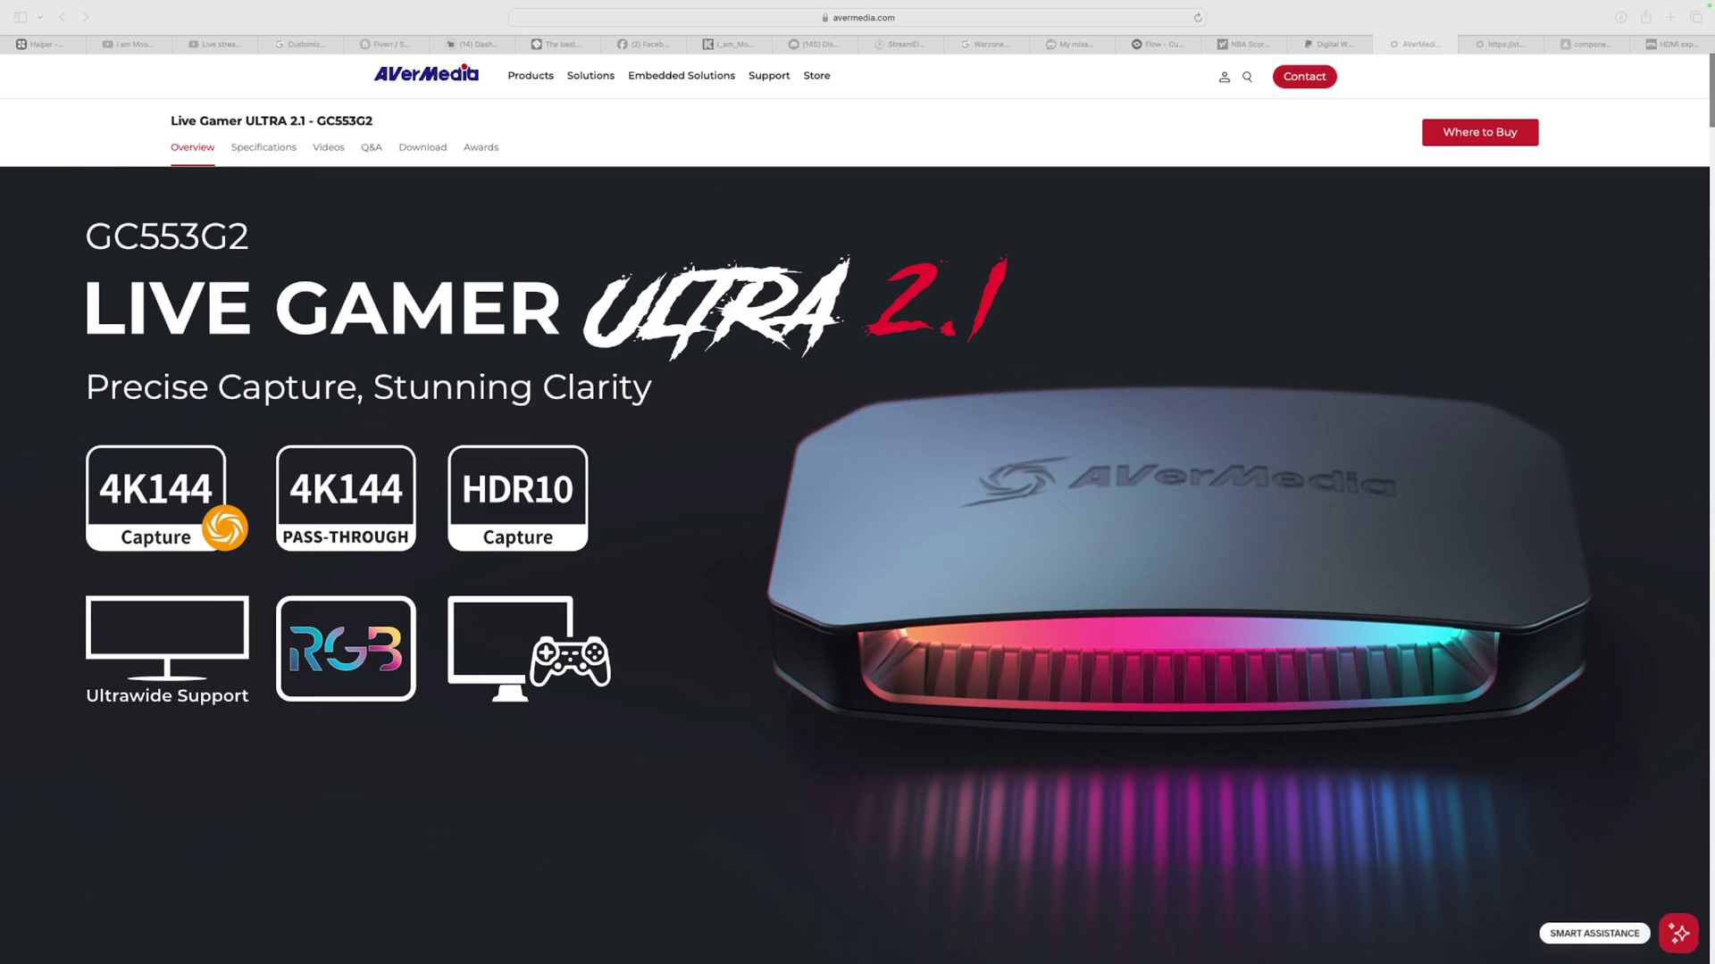
# Bring the browser window with the AVerMedia product page into focus
pyautogui.press('super+Tab')
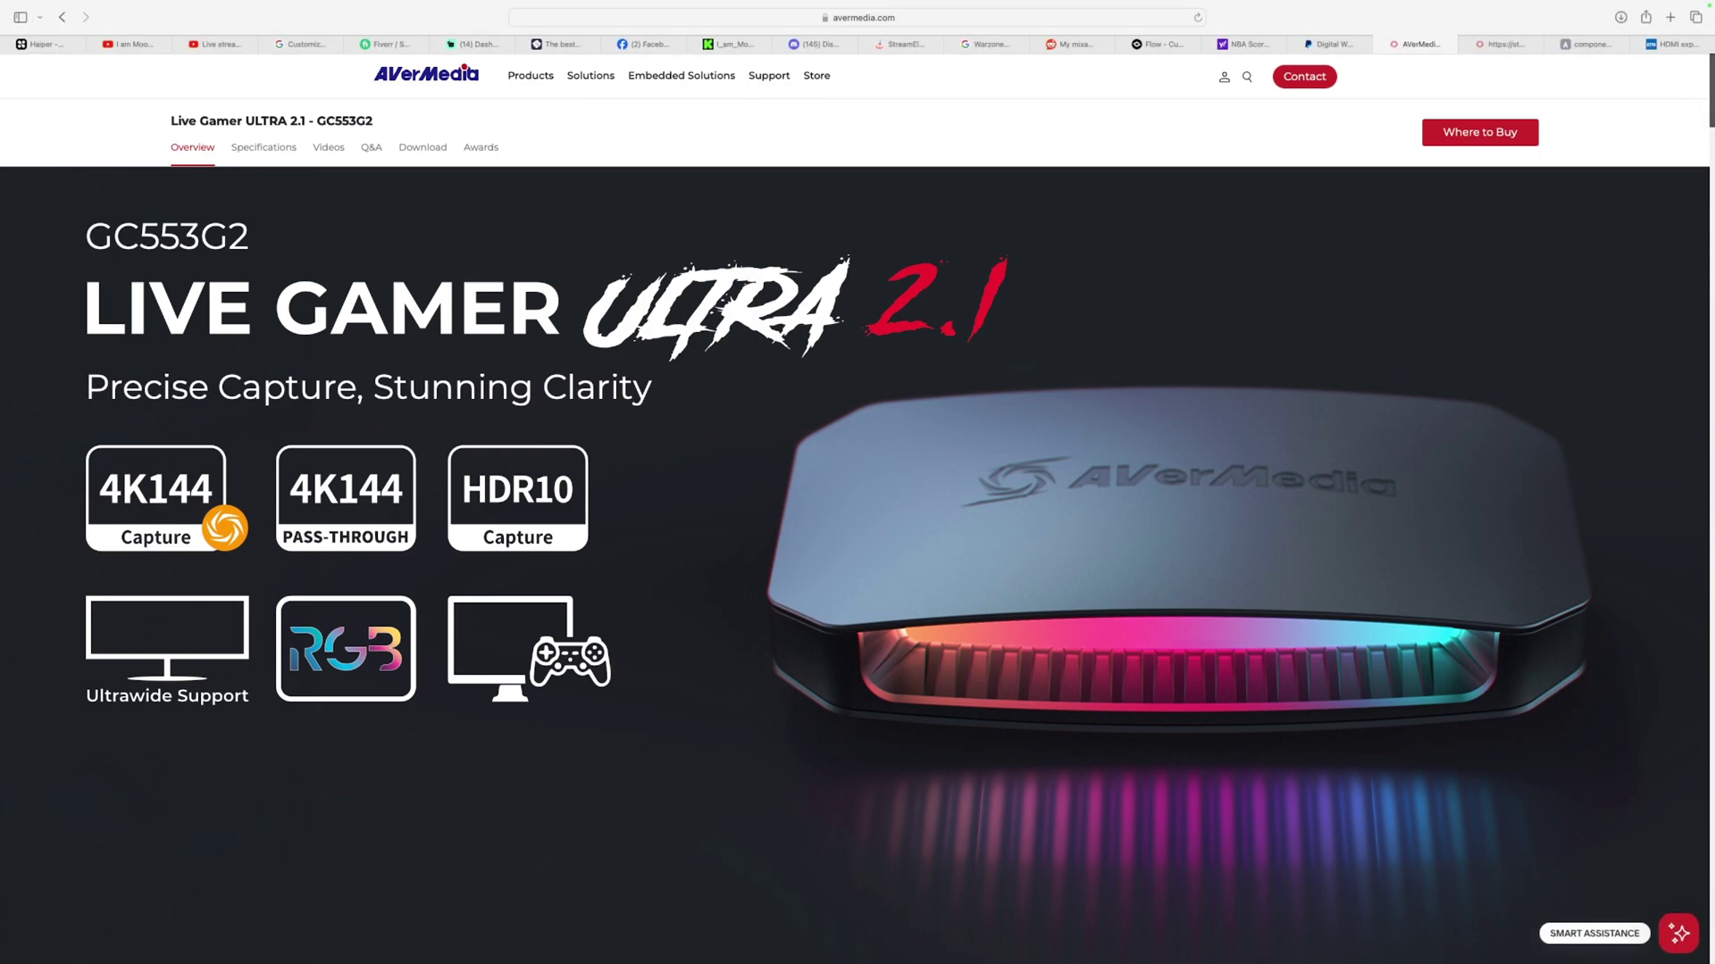
pyautogui.scroll(-3, 858, 536)
pyautogui.scroll(-15, 858, 536)
pyautogui.scroll(-10, 857, 537)
pyautogui.scroll(-10, 859, 536)
pyautogui.scroll(-5, 857, 536)
pyautogui.scroll(-5, 858, 536)
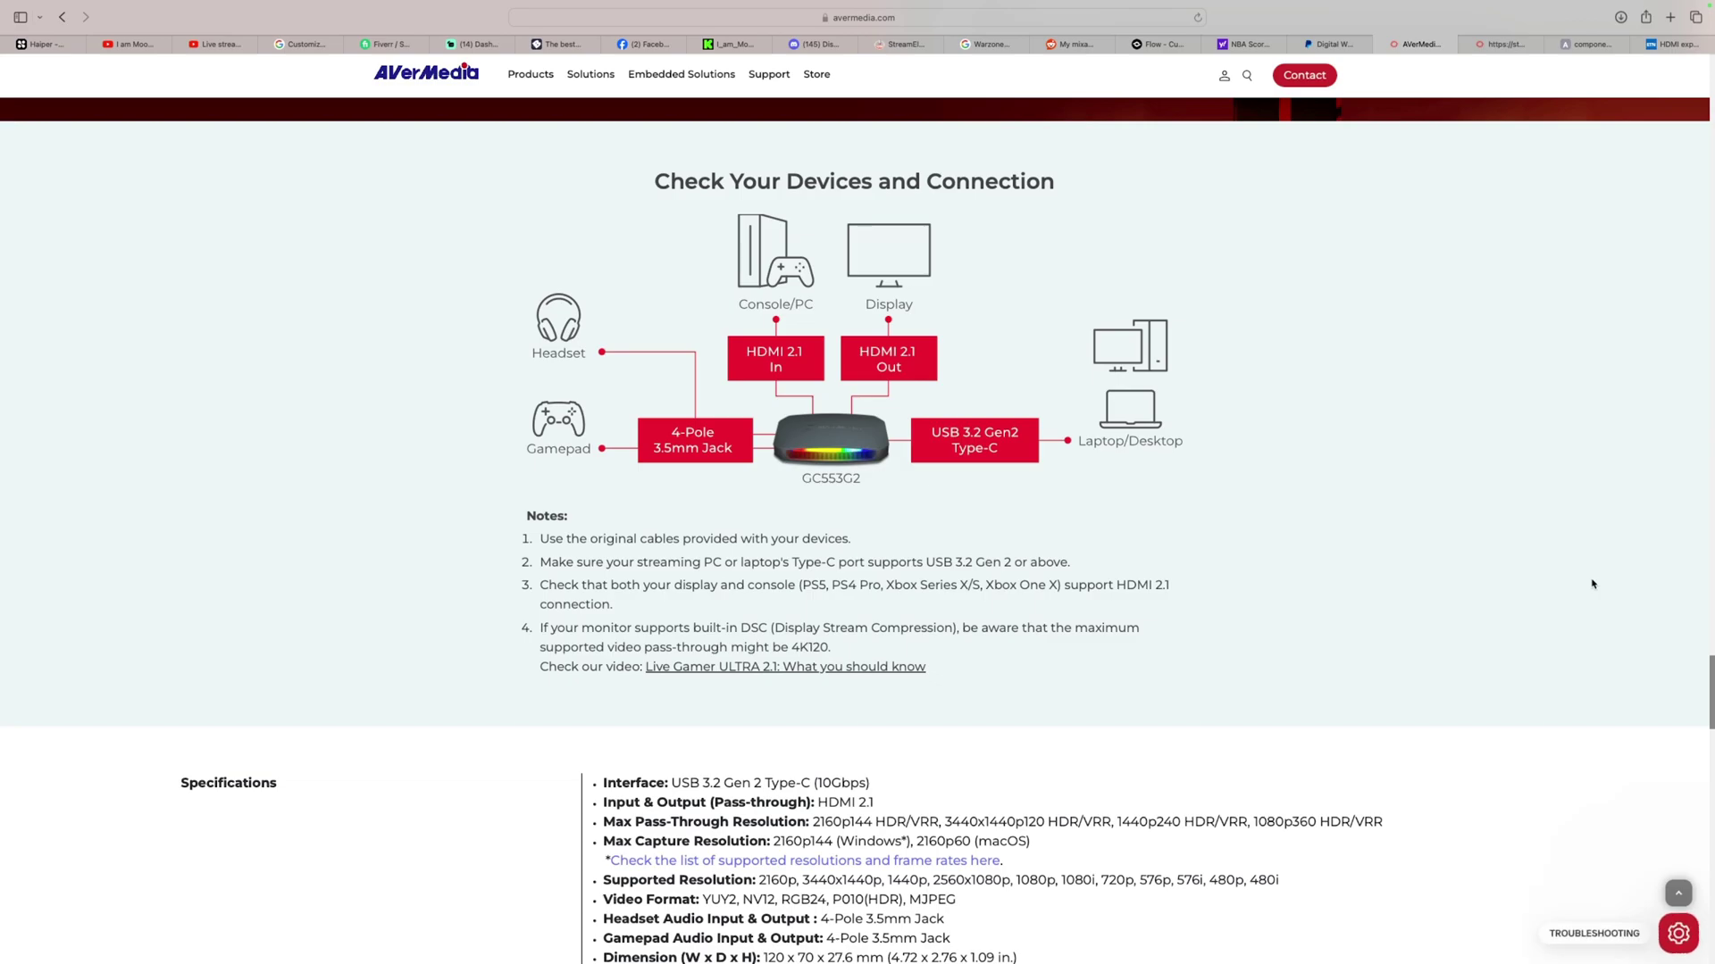
# Switch to the storage.avermedia.com tab holding the Live Gamer ULTRA 2.1 quick start PDF
pyautogui.click(1503, 44)
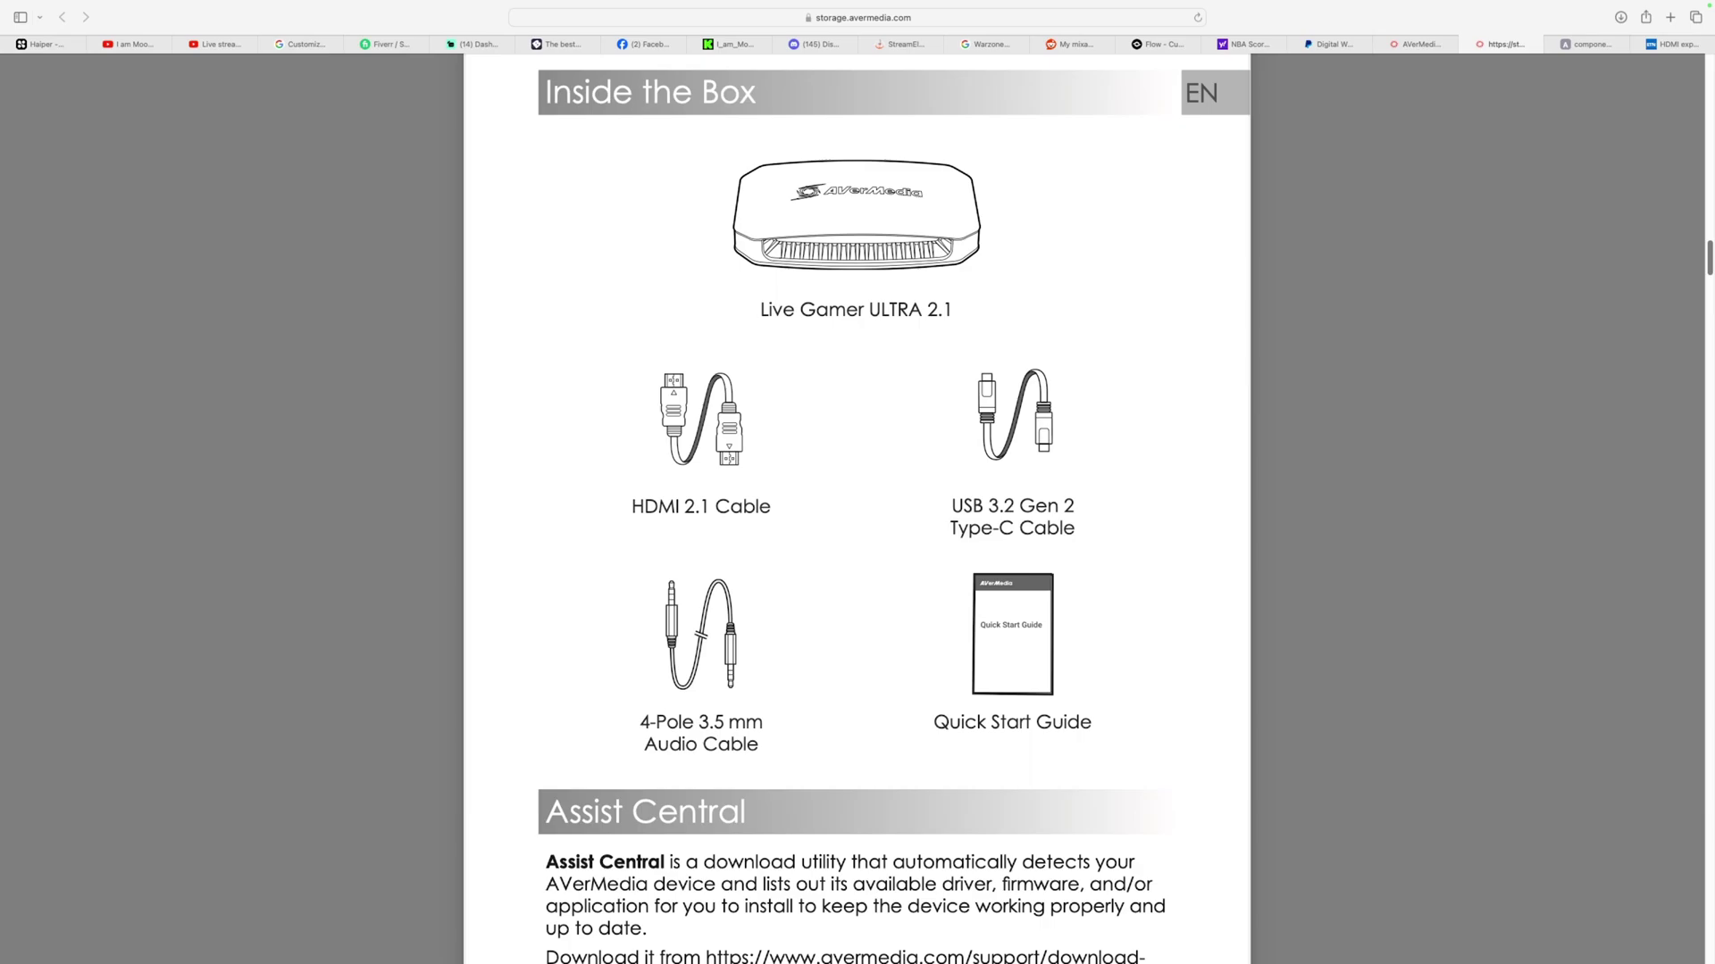
pyautogui.scroll(-2, 858, 536)
pyautogui.scroll(-3, 858, 535)
pyautogui.scroll(-4, 857, 536)
pyautogui.scroll(-4, 859, 537)
pyautogui.scroll(-5, 857, 536)
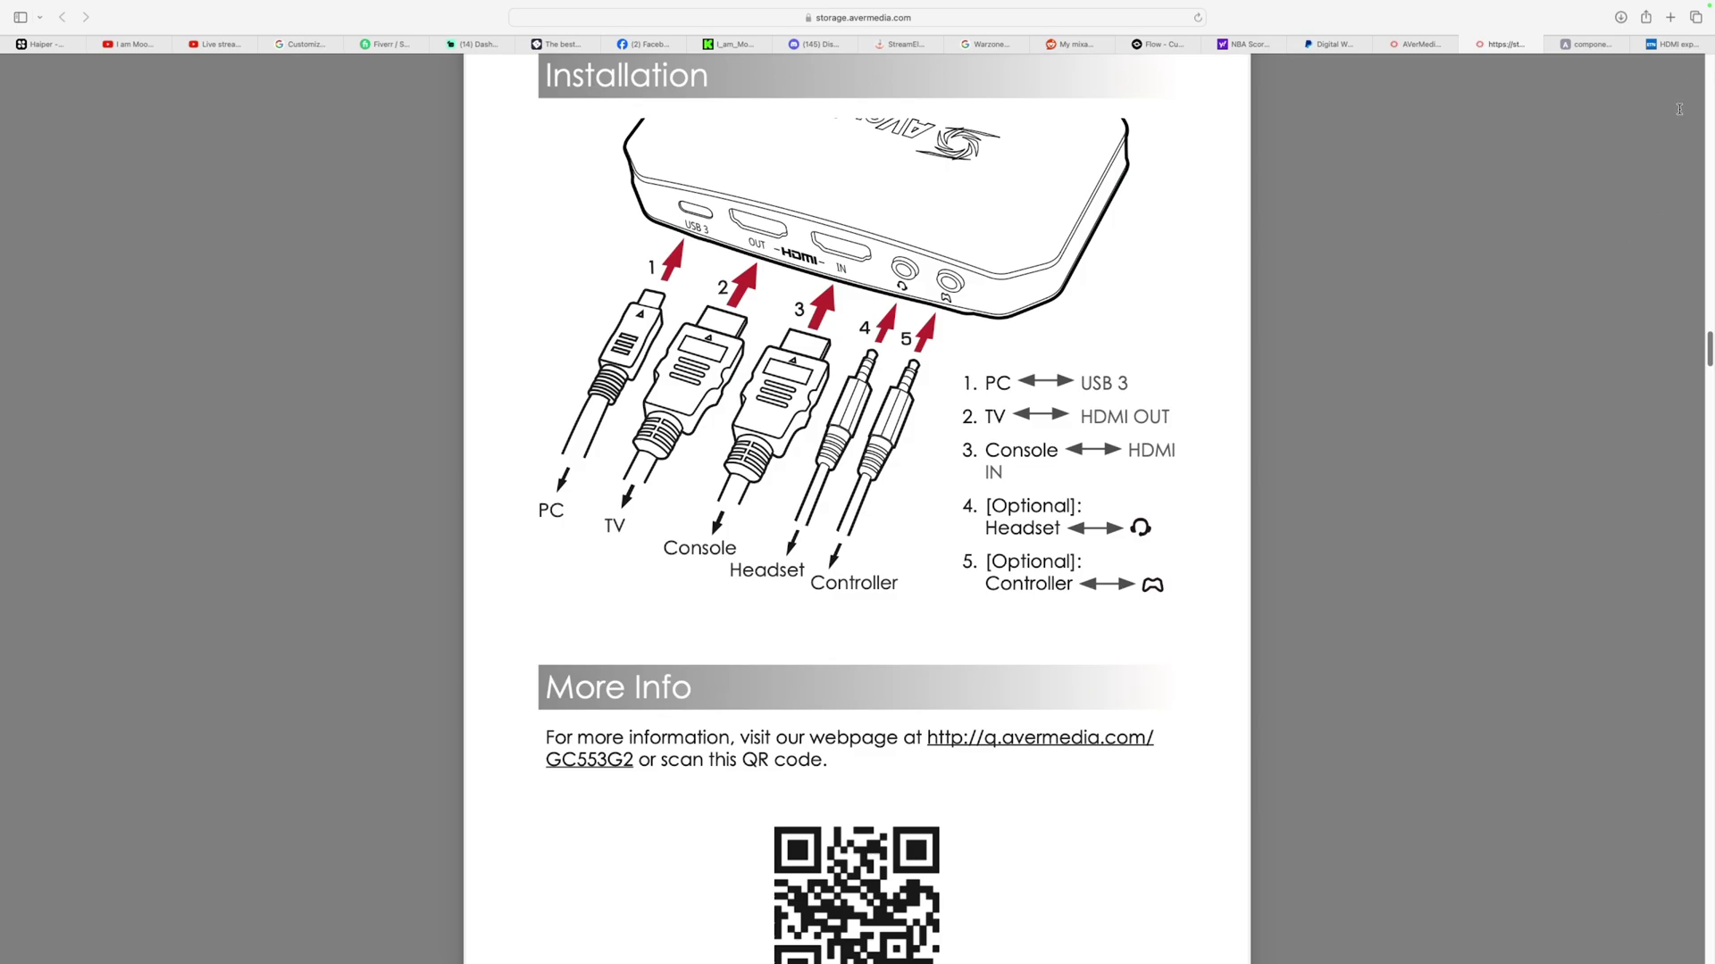
# View the Eaton HDMI versions table, then move to the USB-C speeds graphic tab
pyautogui.click(1672, 45)
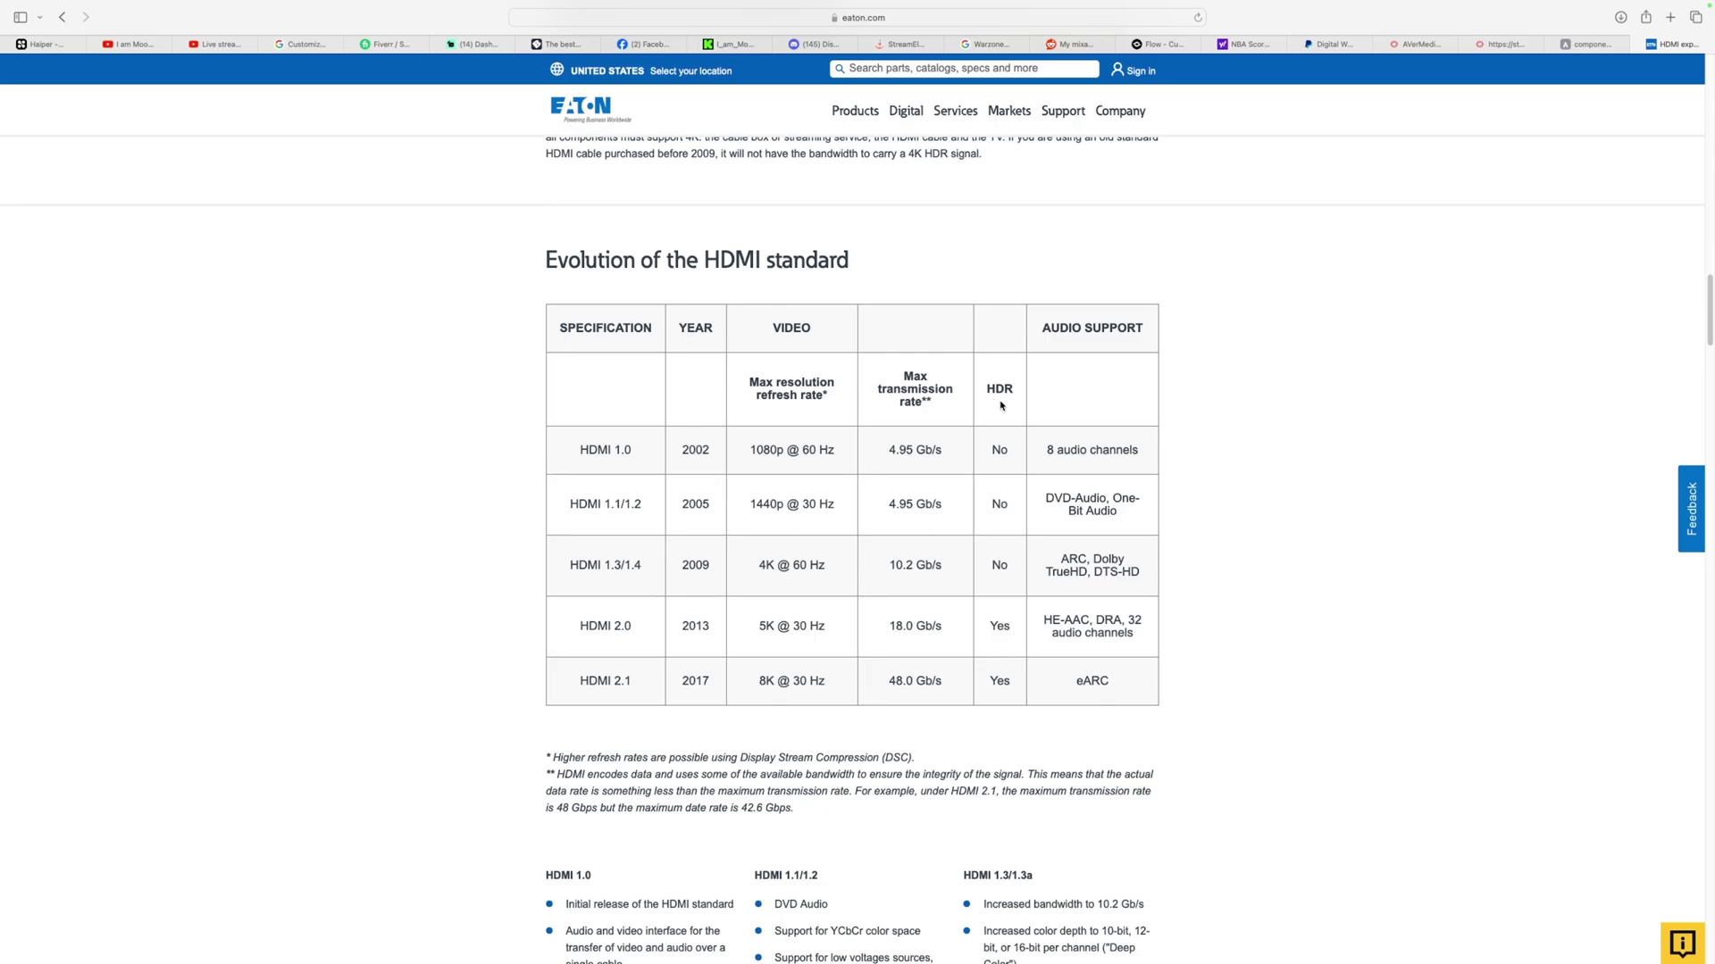
pyautogui.click(1595, 44)
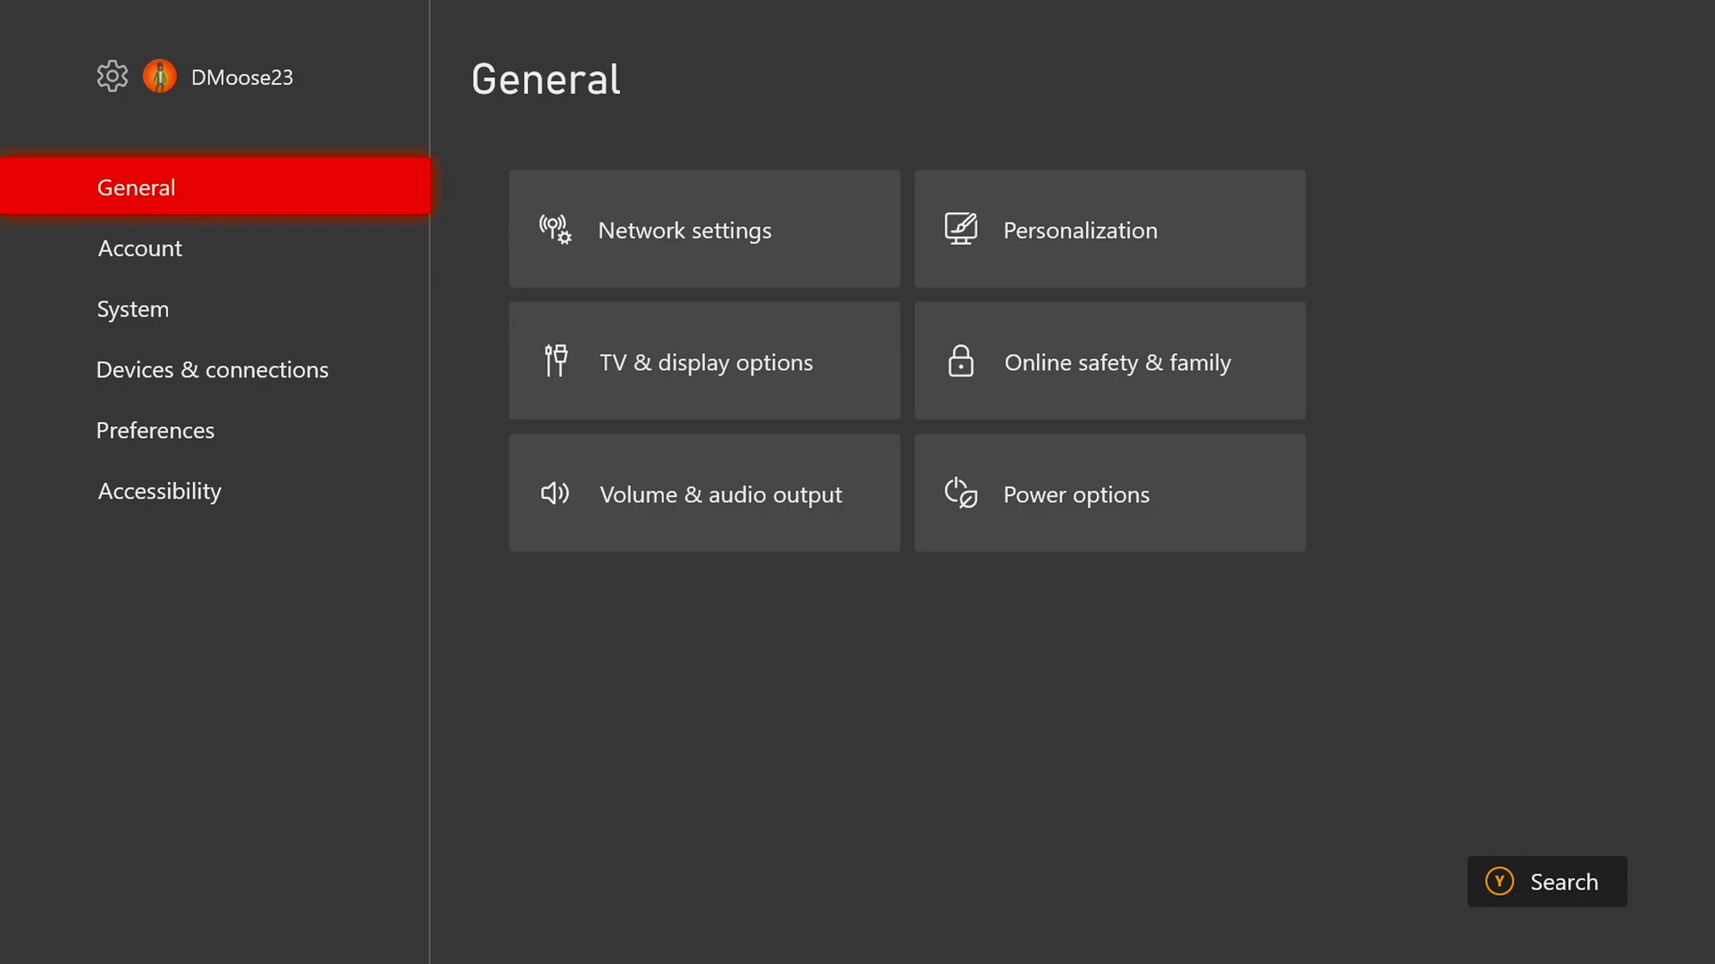
# Open Volume & audio output and look over the Audio setup page
pyautogui.press('Right')
pyautogui.press('Down')
pyautogui.press('Down')
pyautogui.press('Return')
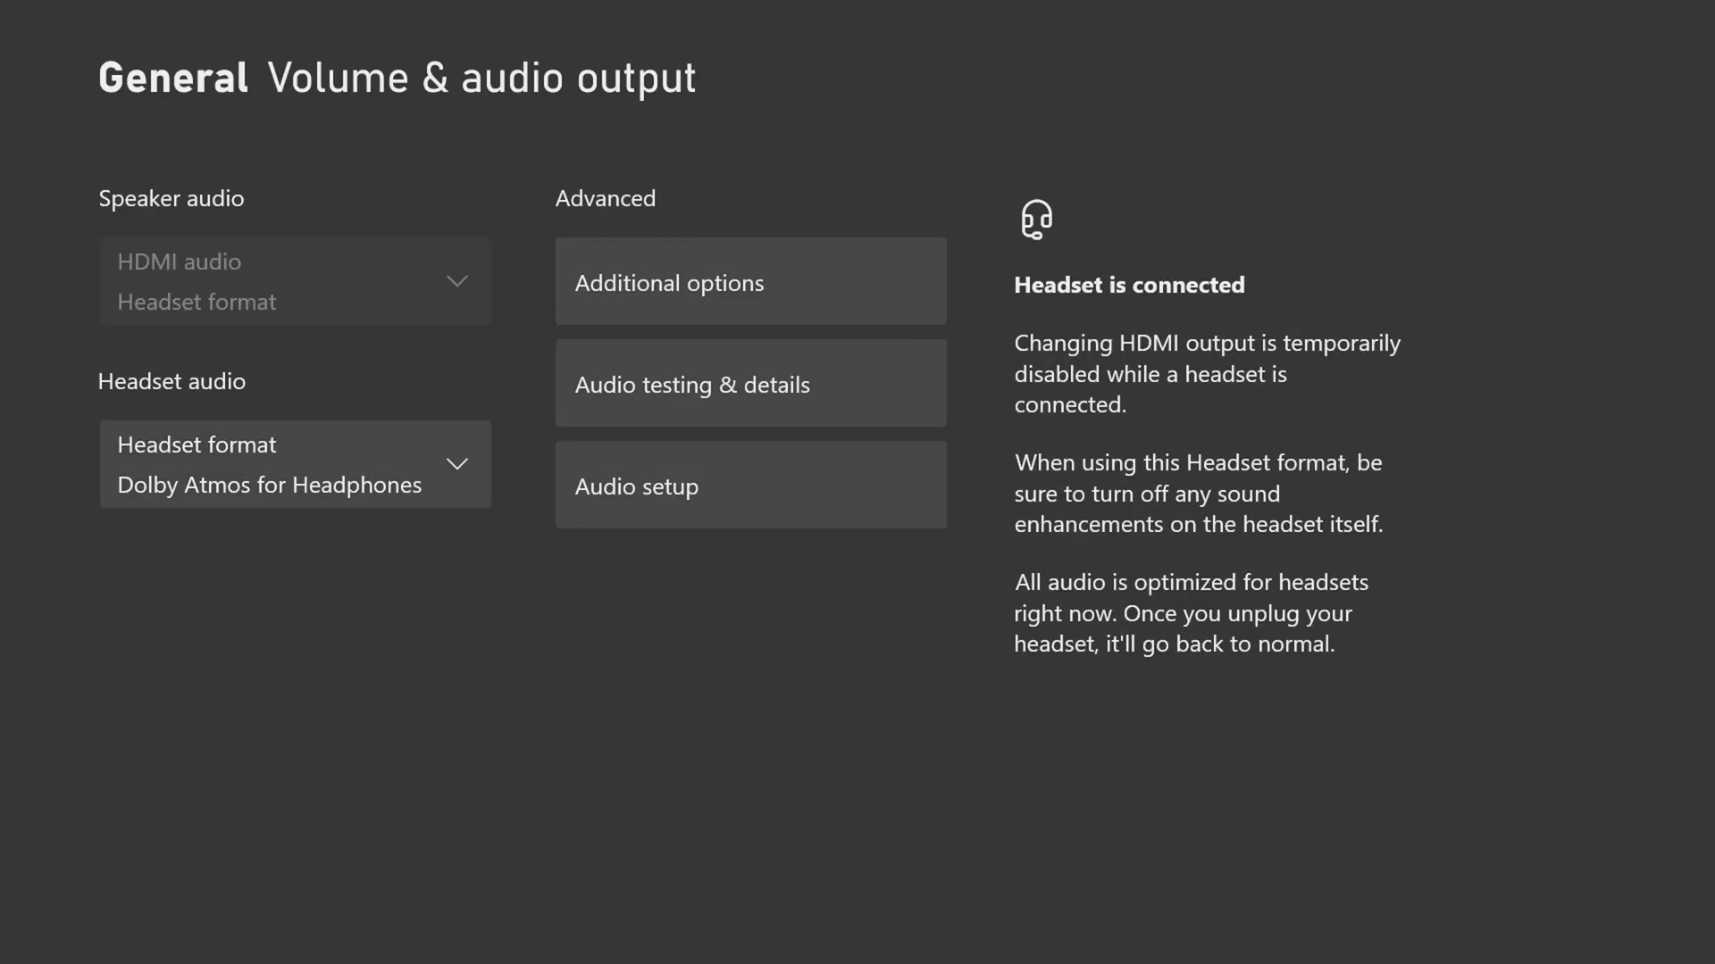
pyautogui.press('Right')
pyautogui.press('Left')
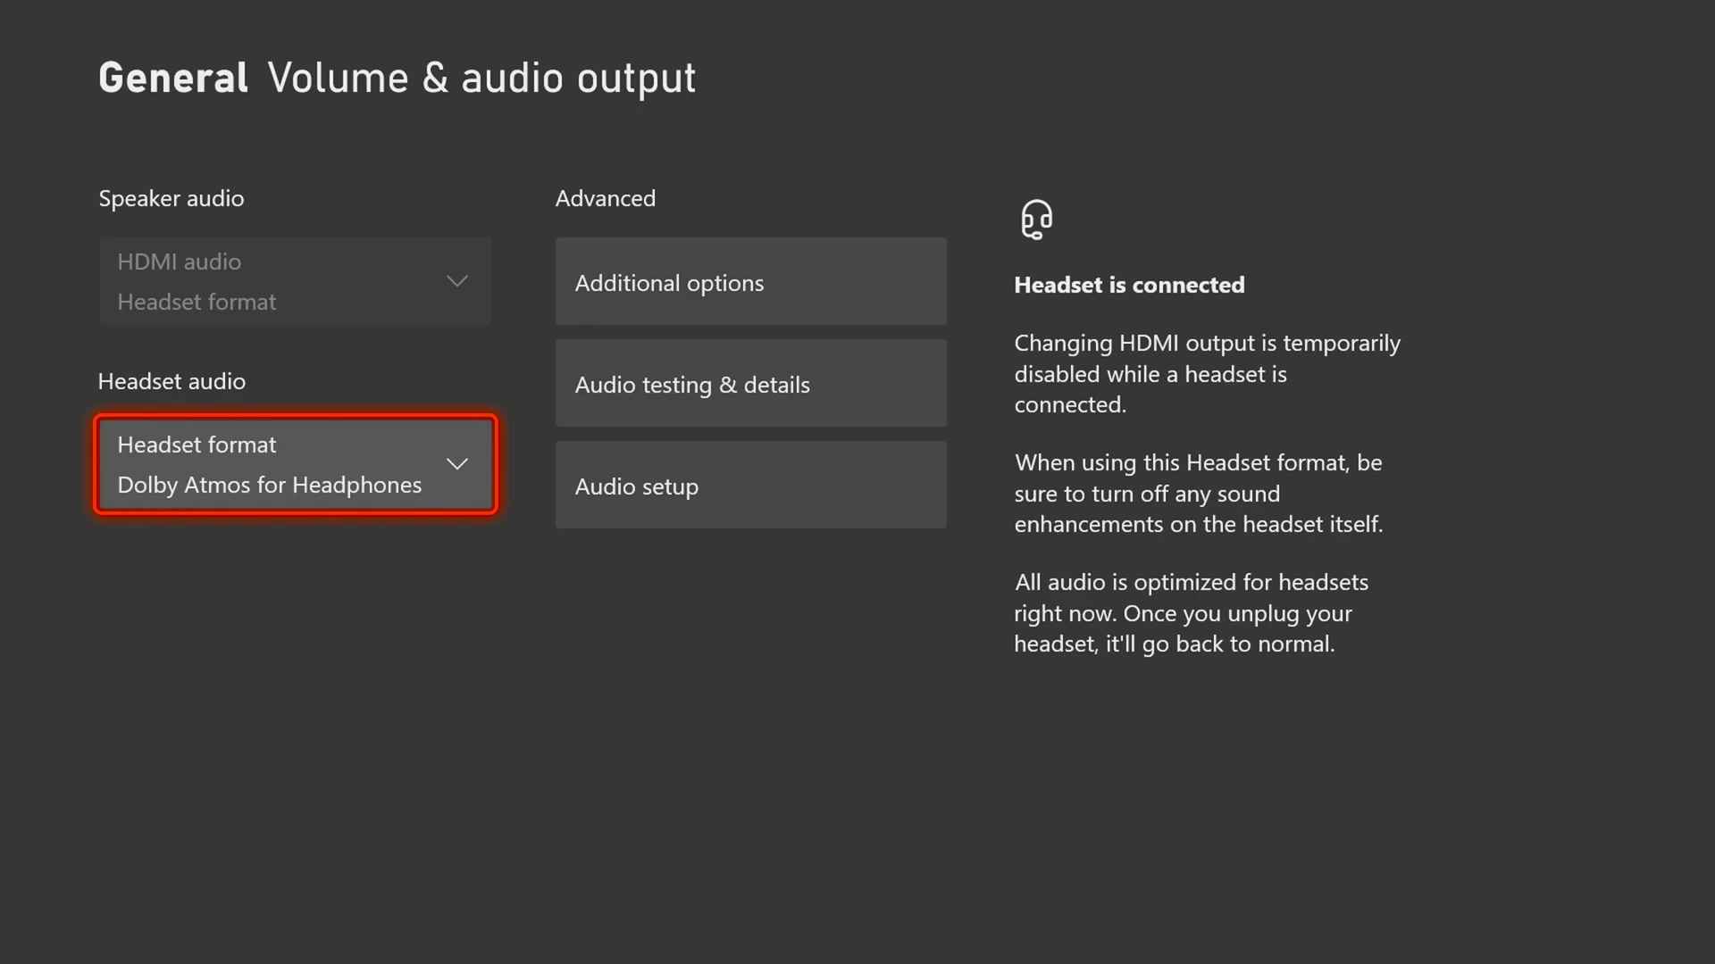
pyautogui.press('Right')
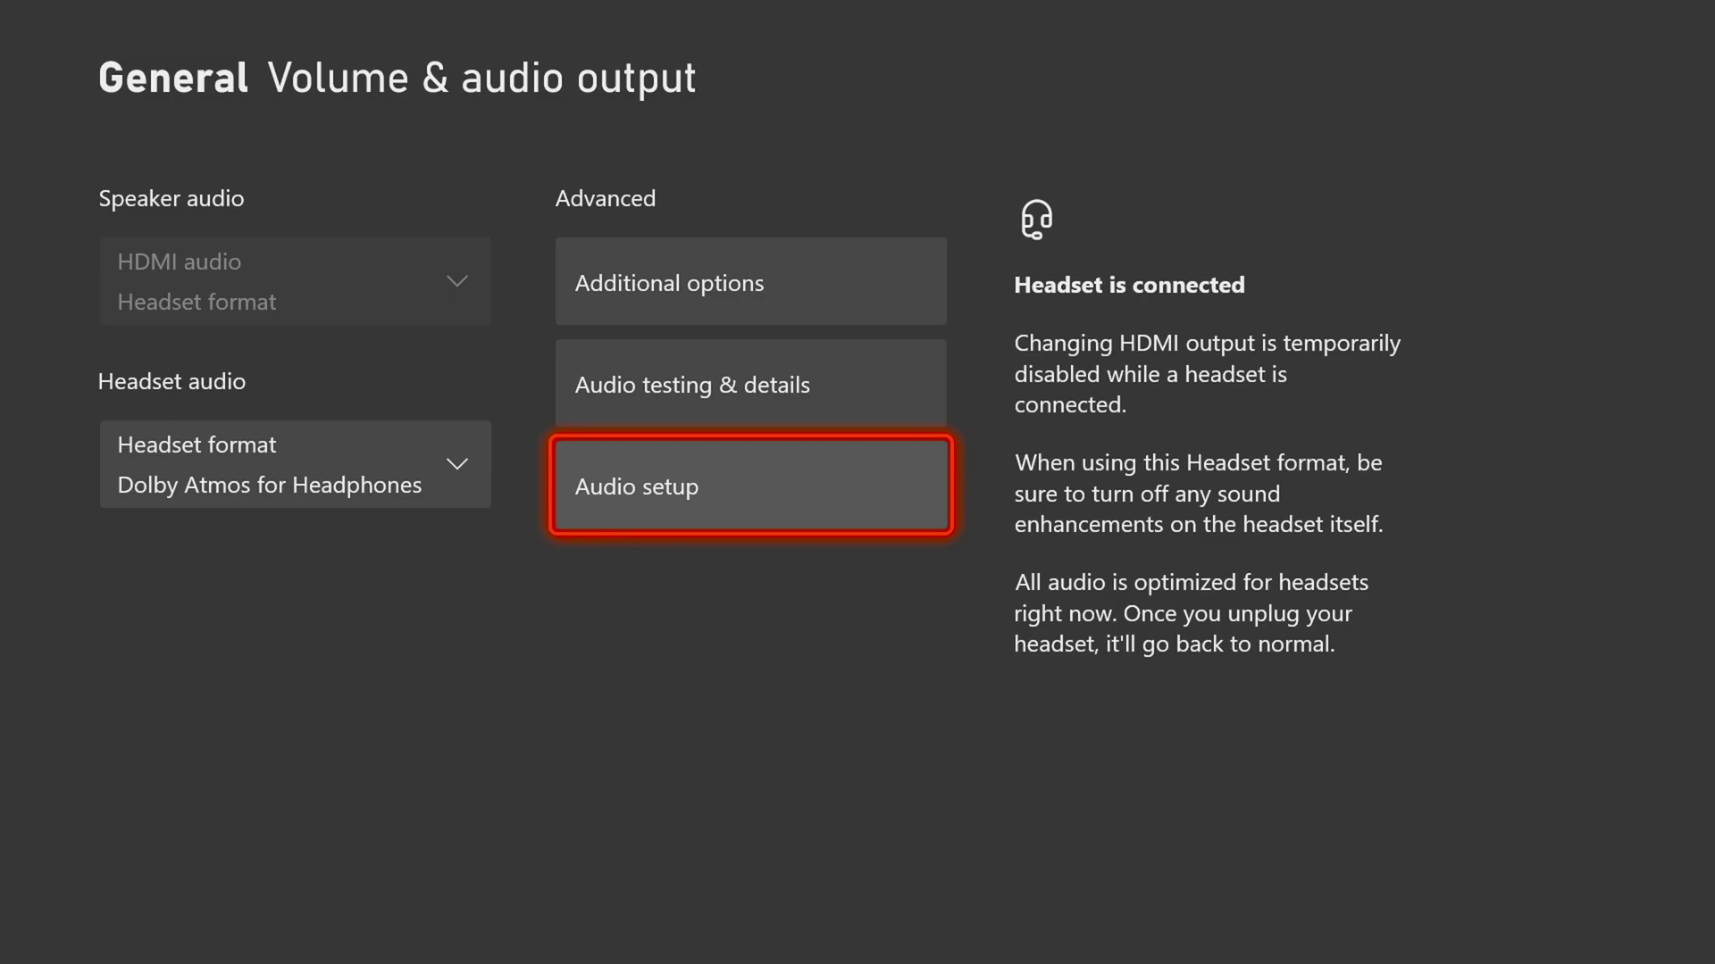
pyautogui.press('Return')
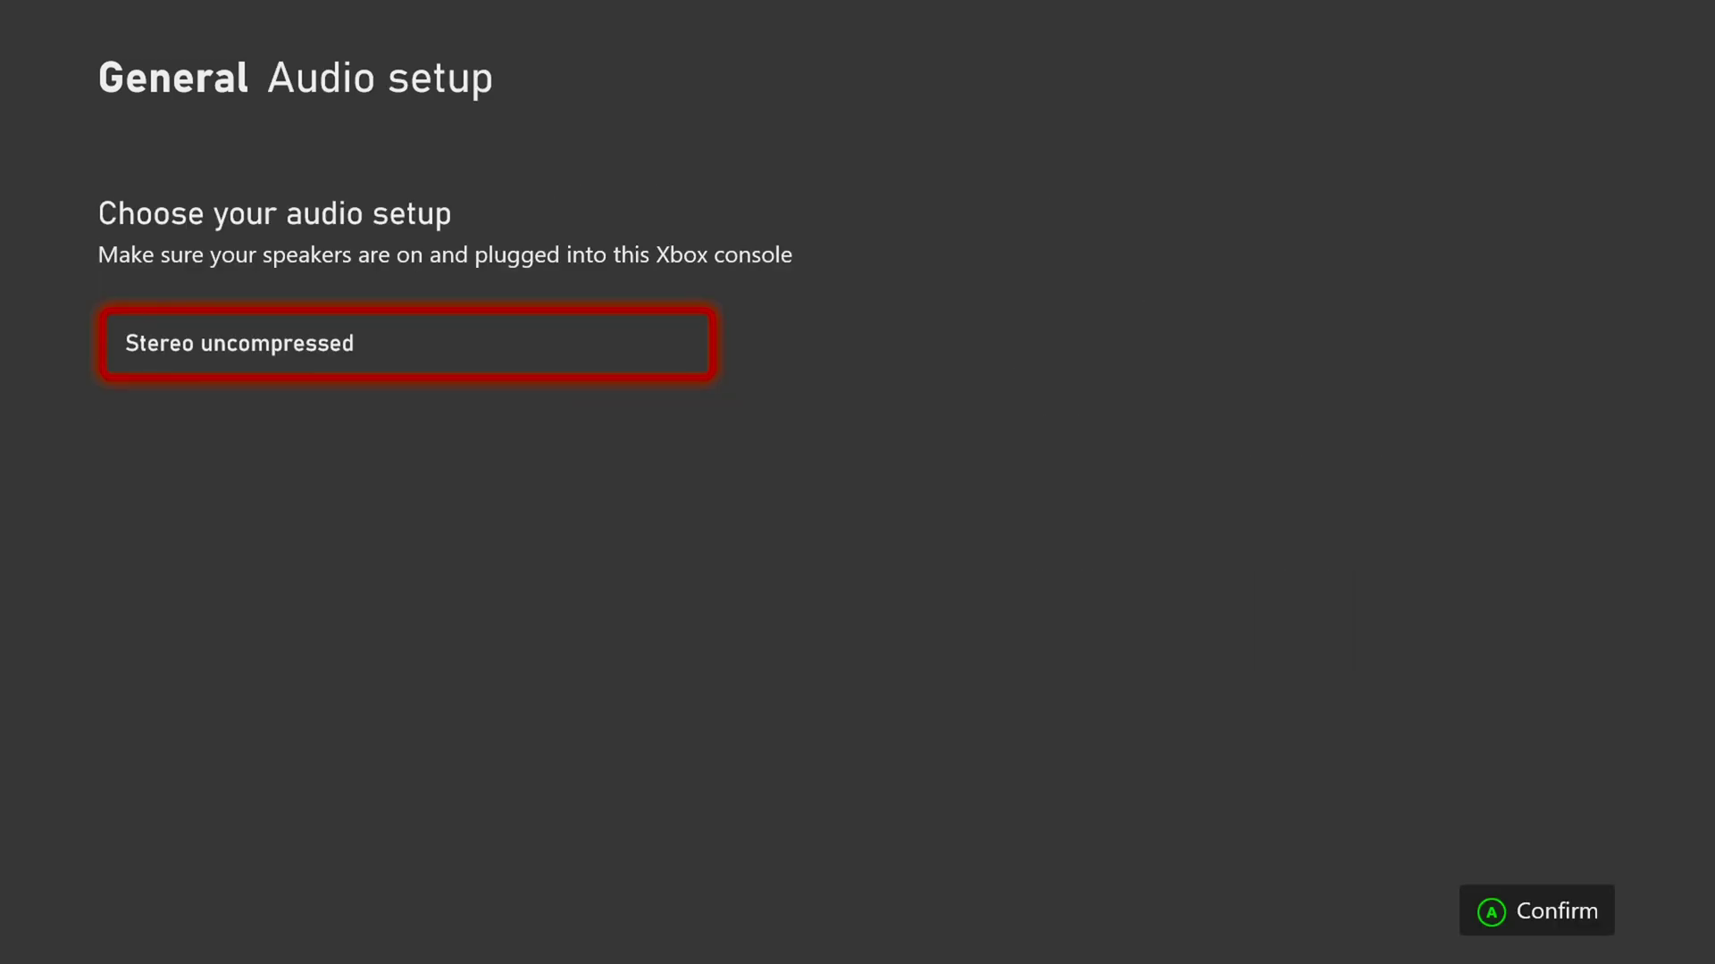
pyautogui.press('Escape')
# Review Additional options, leaving Party chat output set to Headset
pyautogui.press('Up')
pyautogui.press('Up')
pyautogui.press('Return')
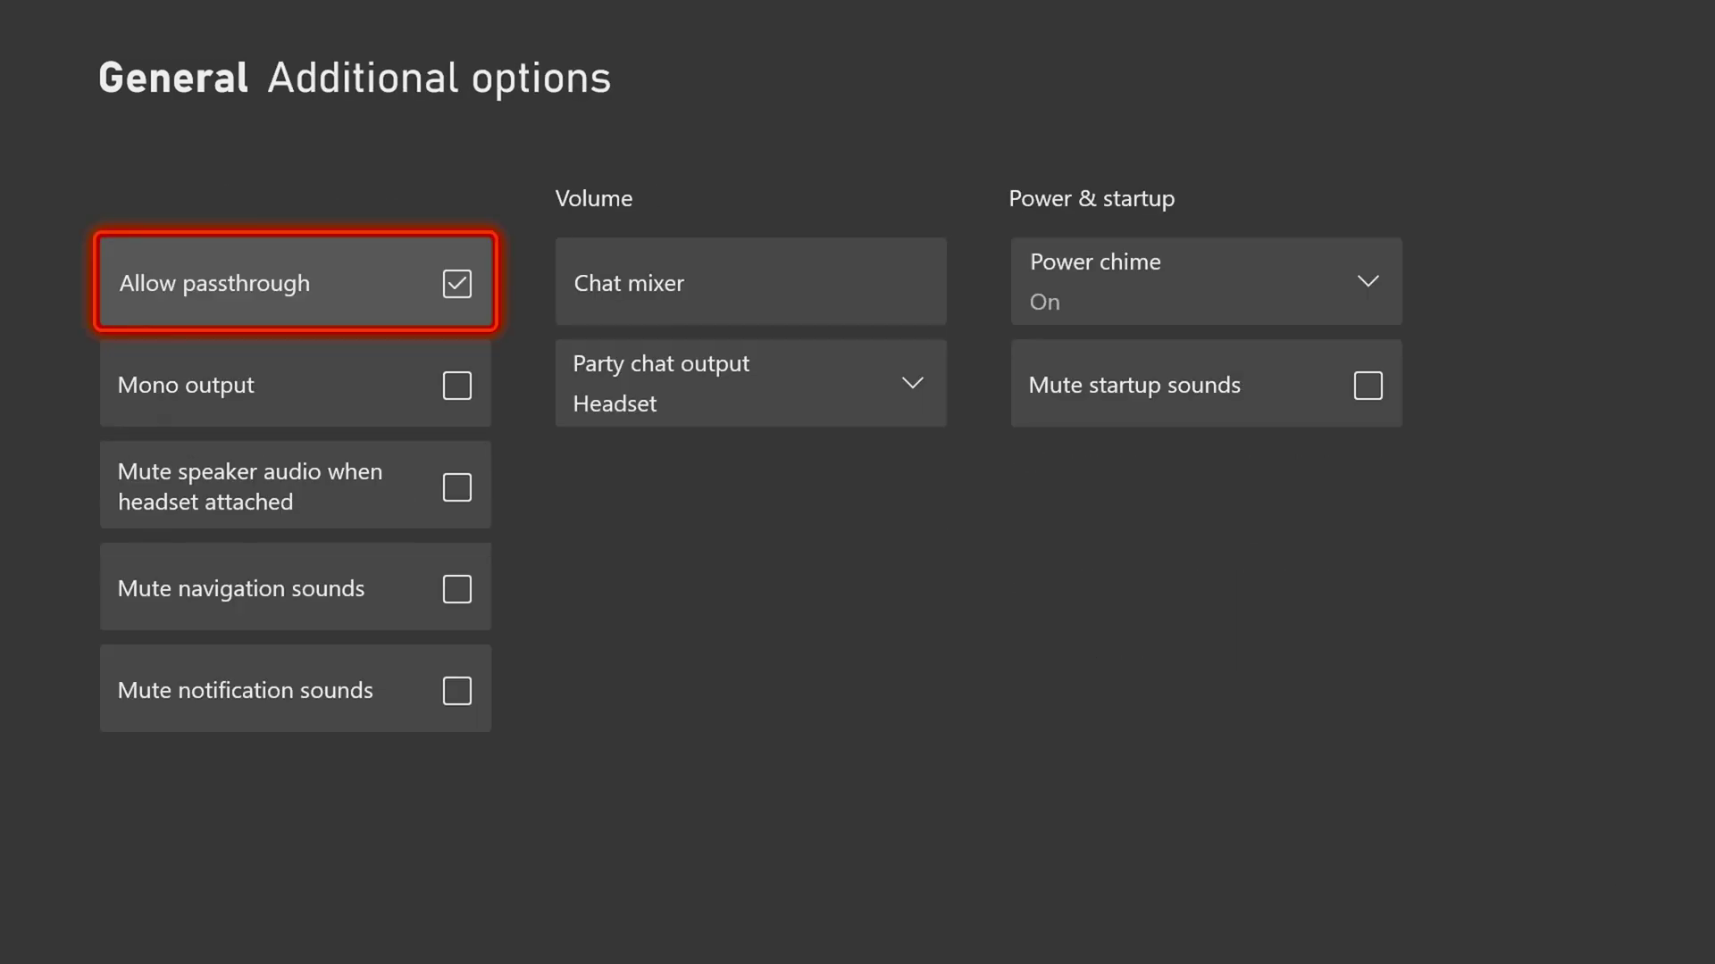
pyautogui.press('Right')
pyautogui.press('Down')
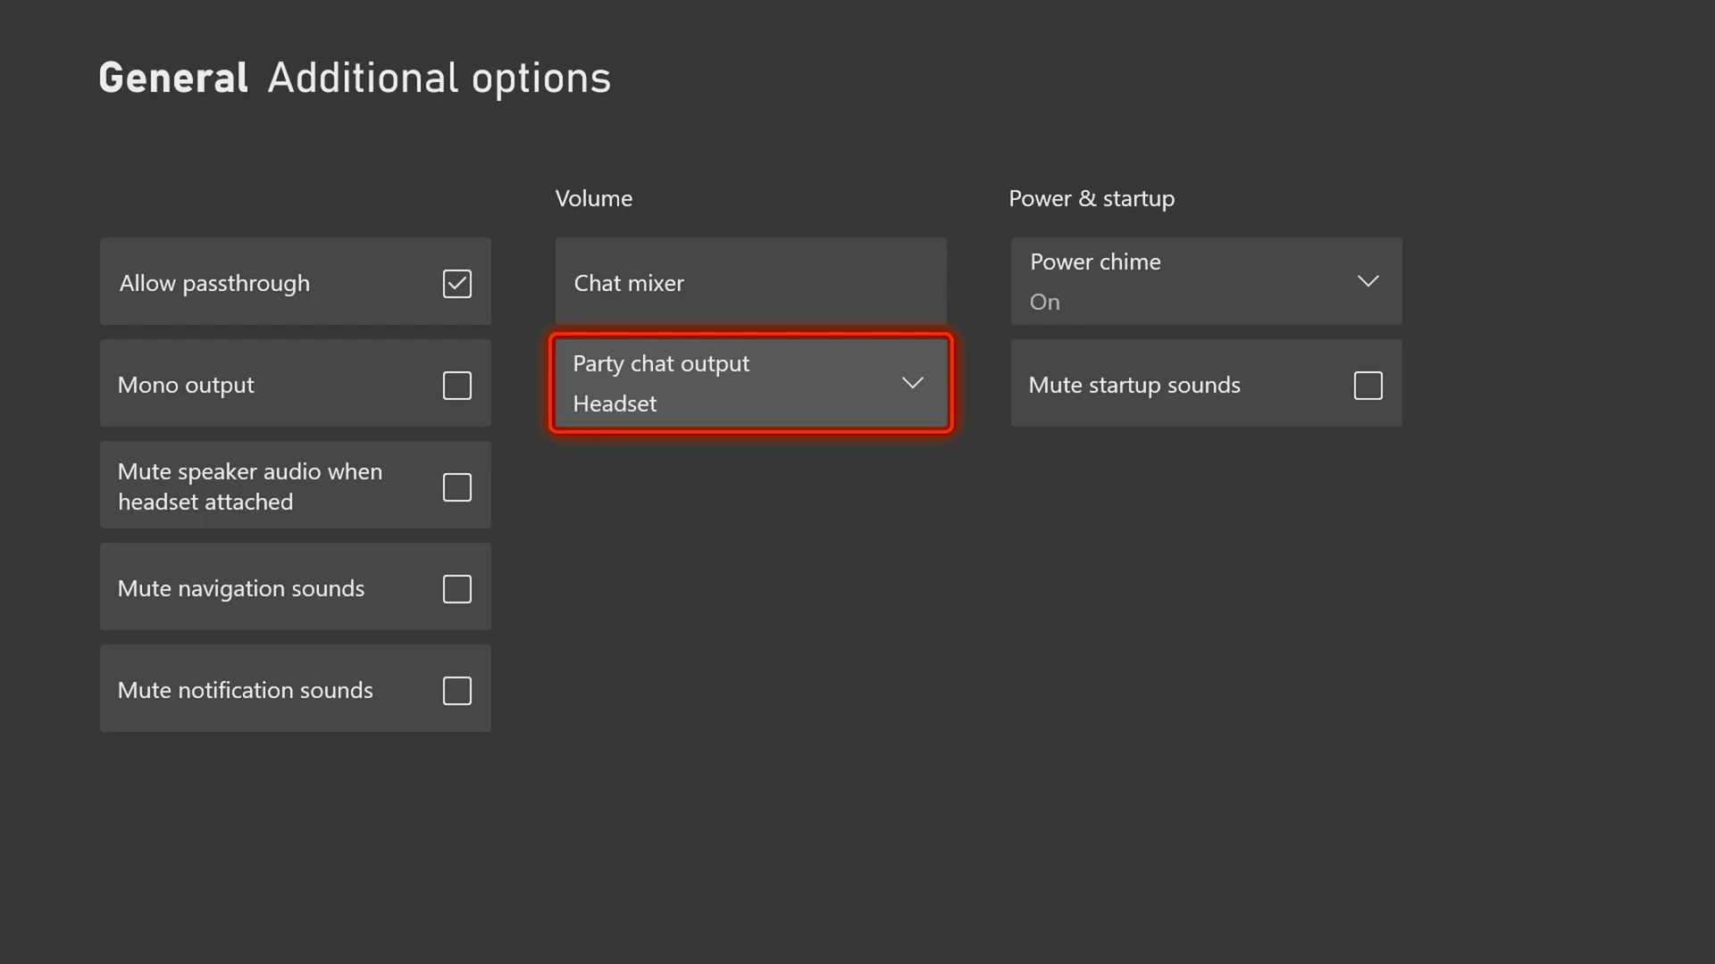
pyautogui.press('Return')
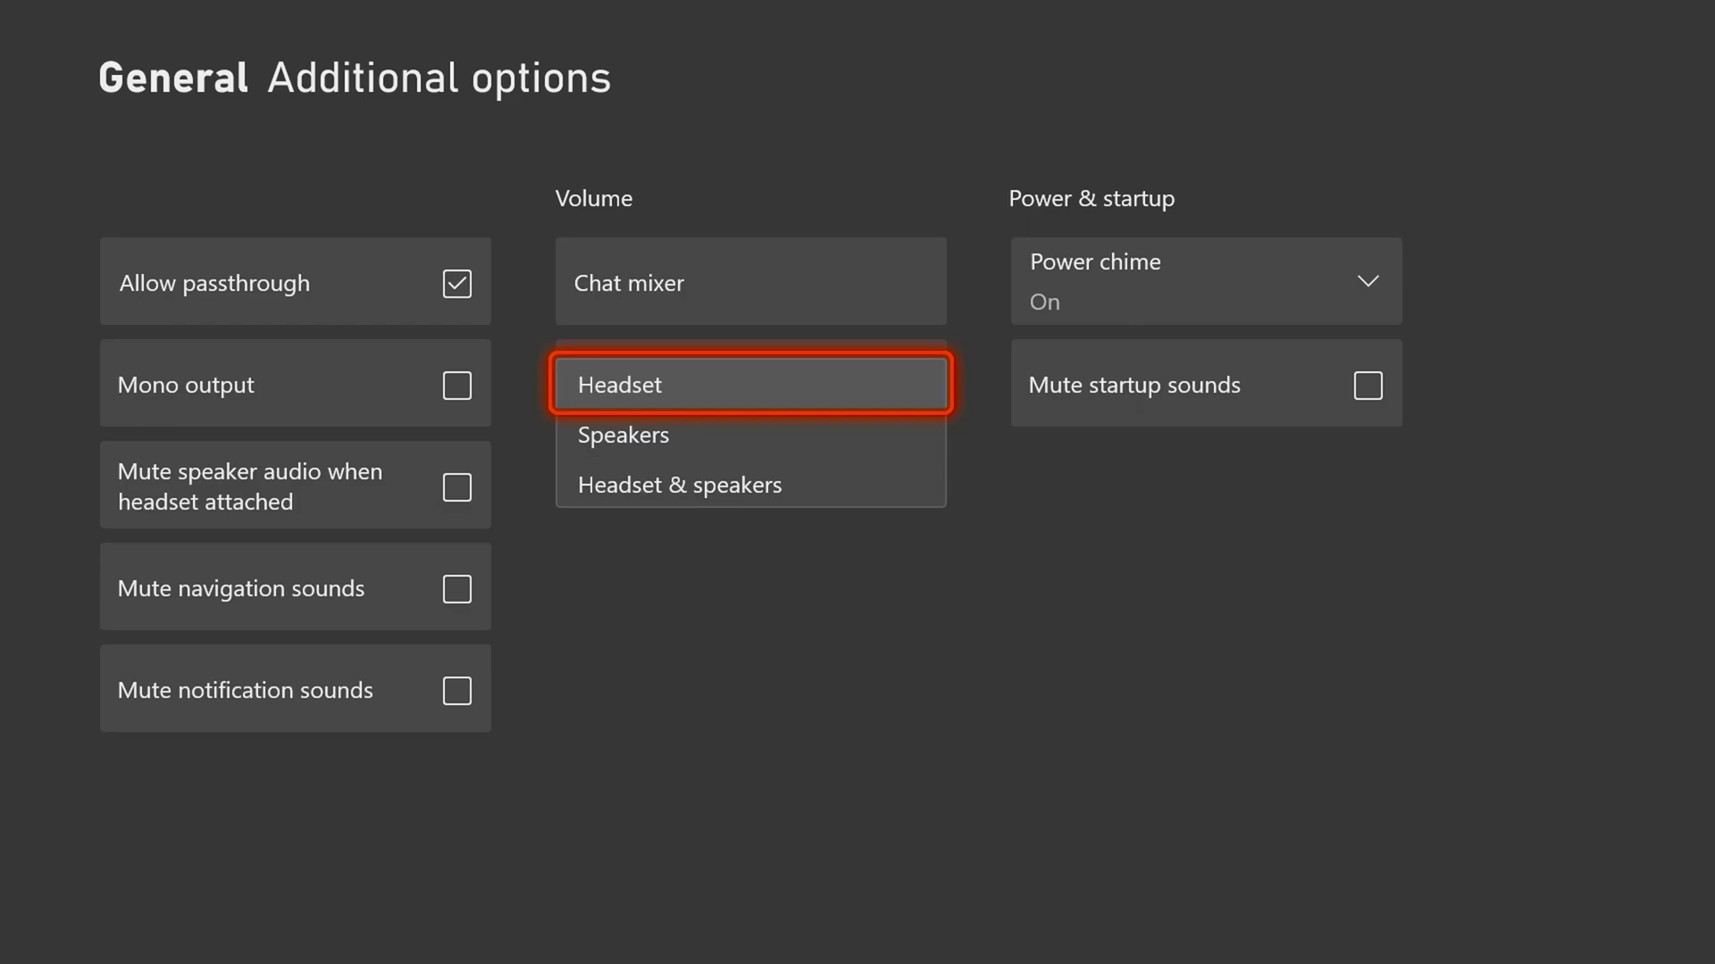
pyautogui.press('Escape')
pyautogui.press('Escape')
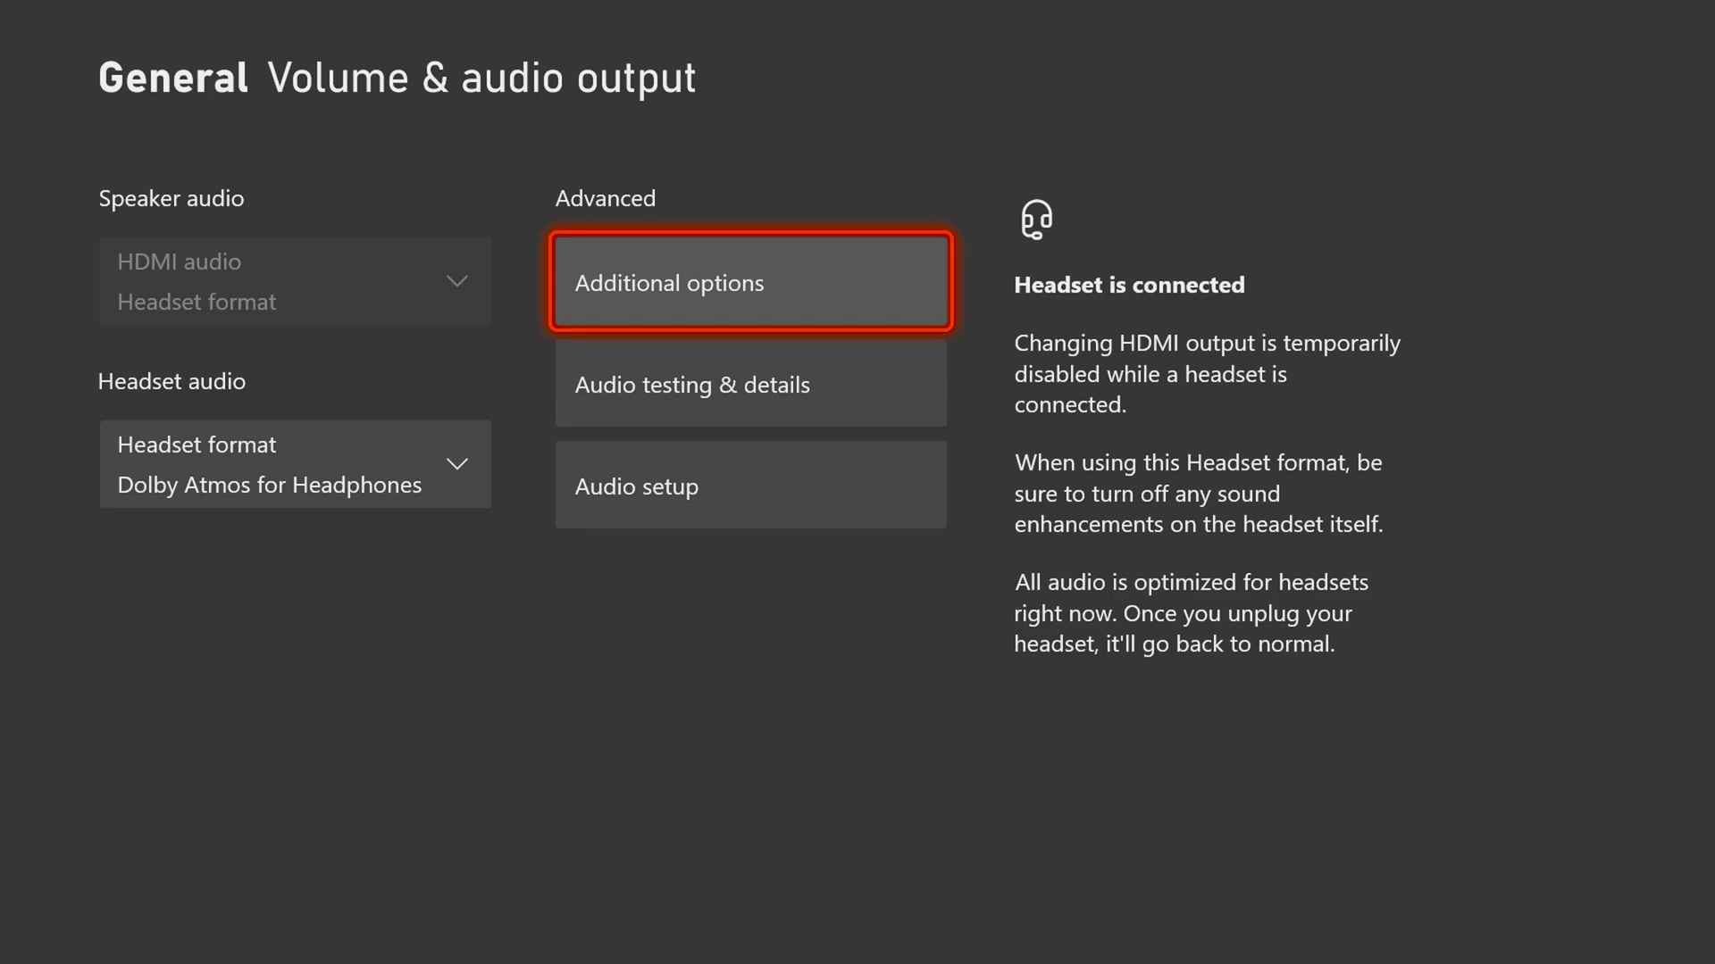
# In TV & display options, keep 1440p resolution and set the refresh rate to 120 Hz
pyautogui.press('Escape')
pyautogui.press('Up')
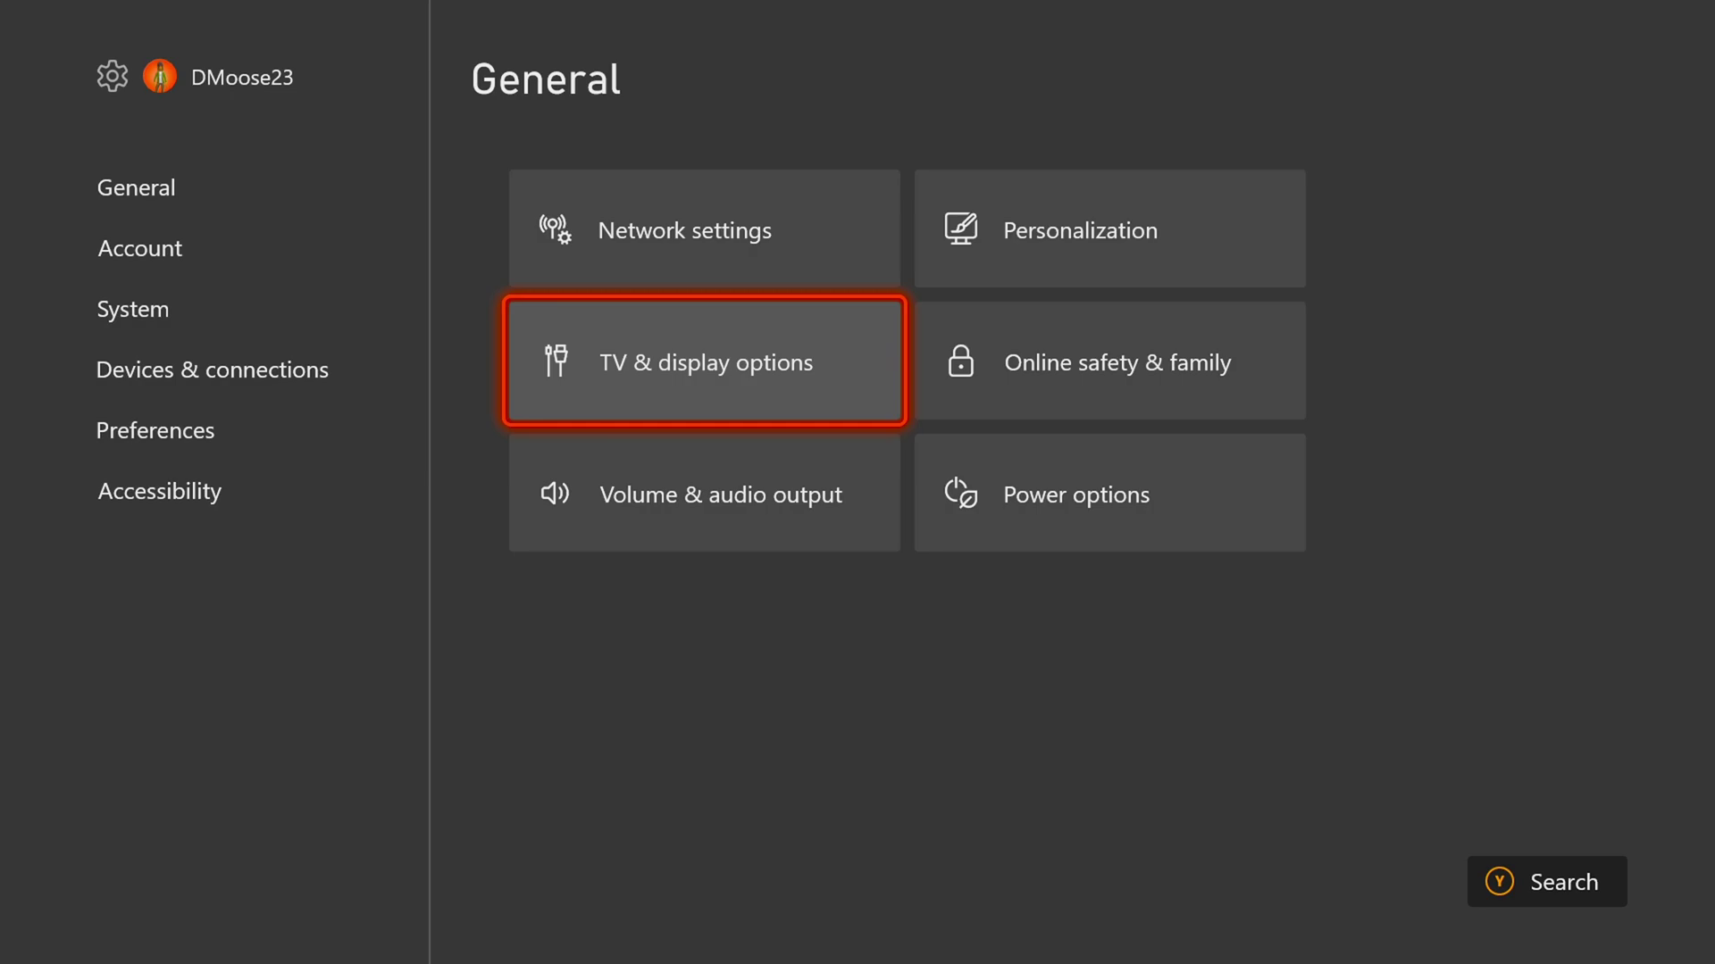
pyautogui.press('Return')
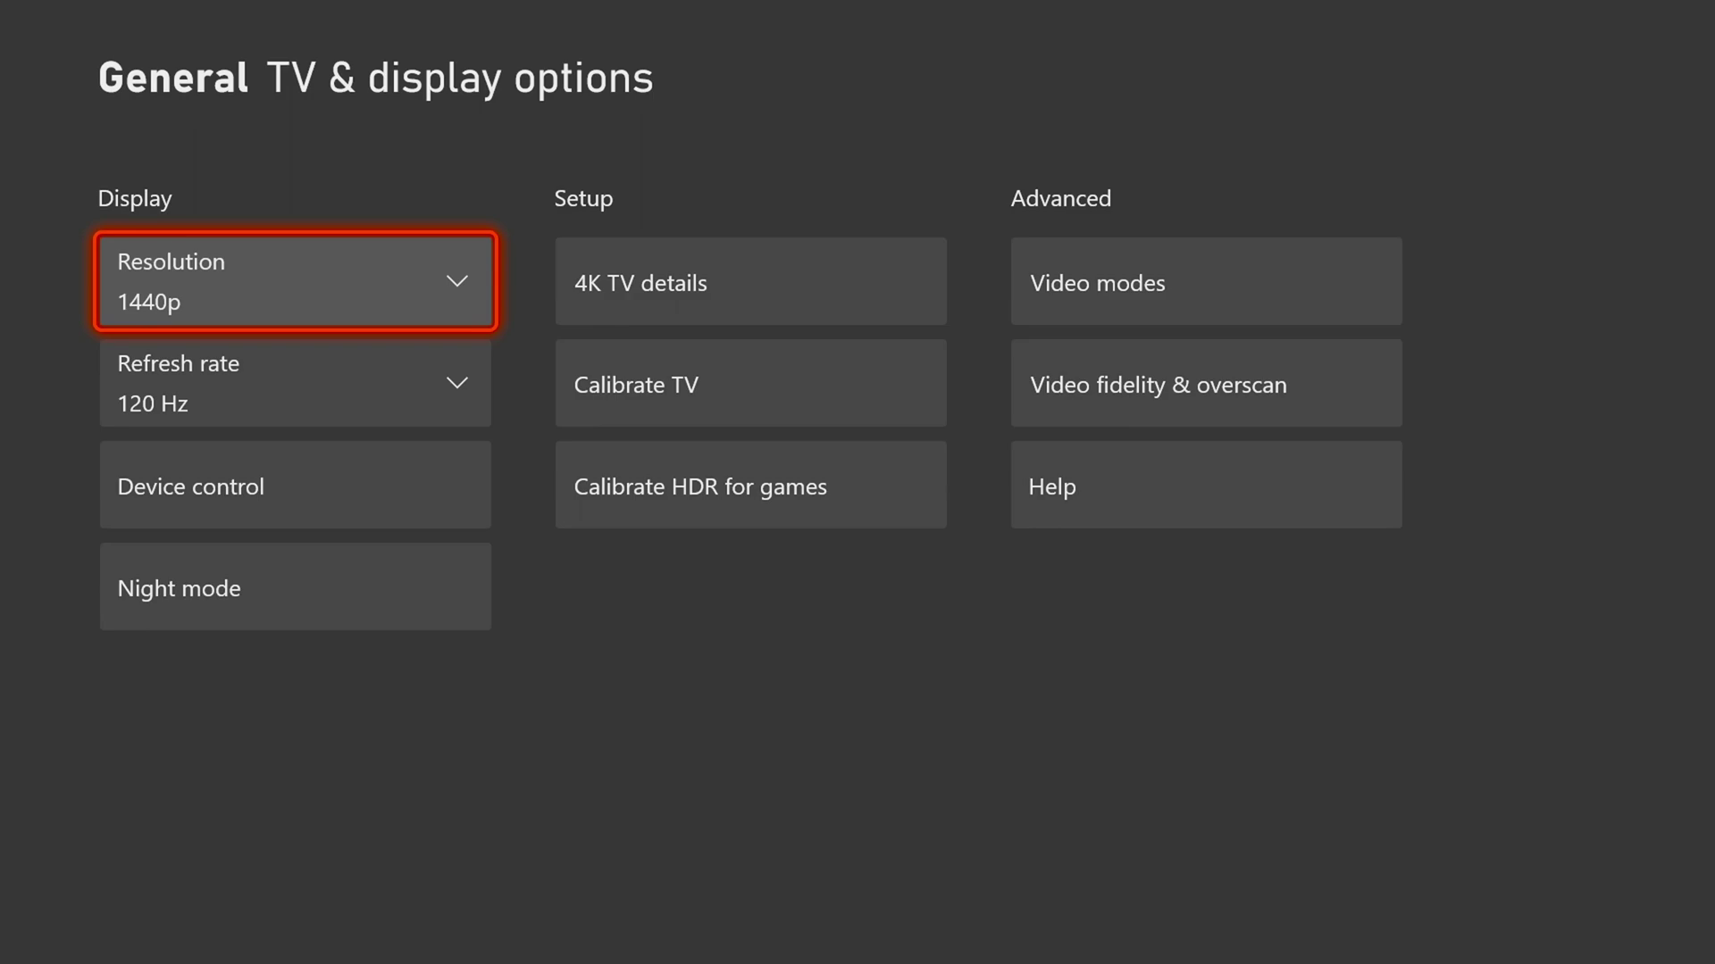
pyautogui.press('Return')
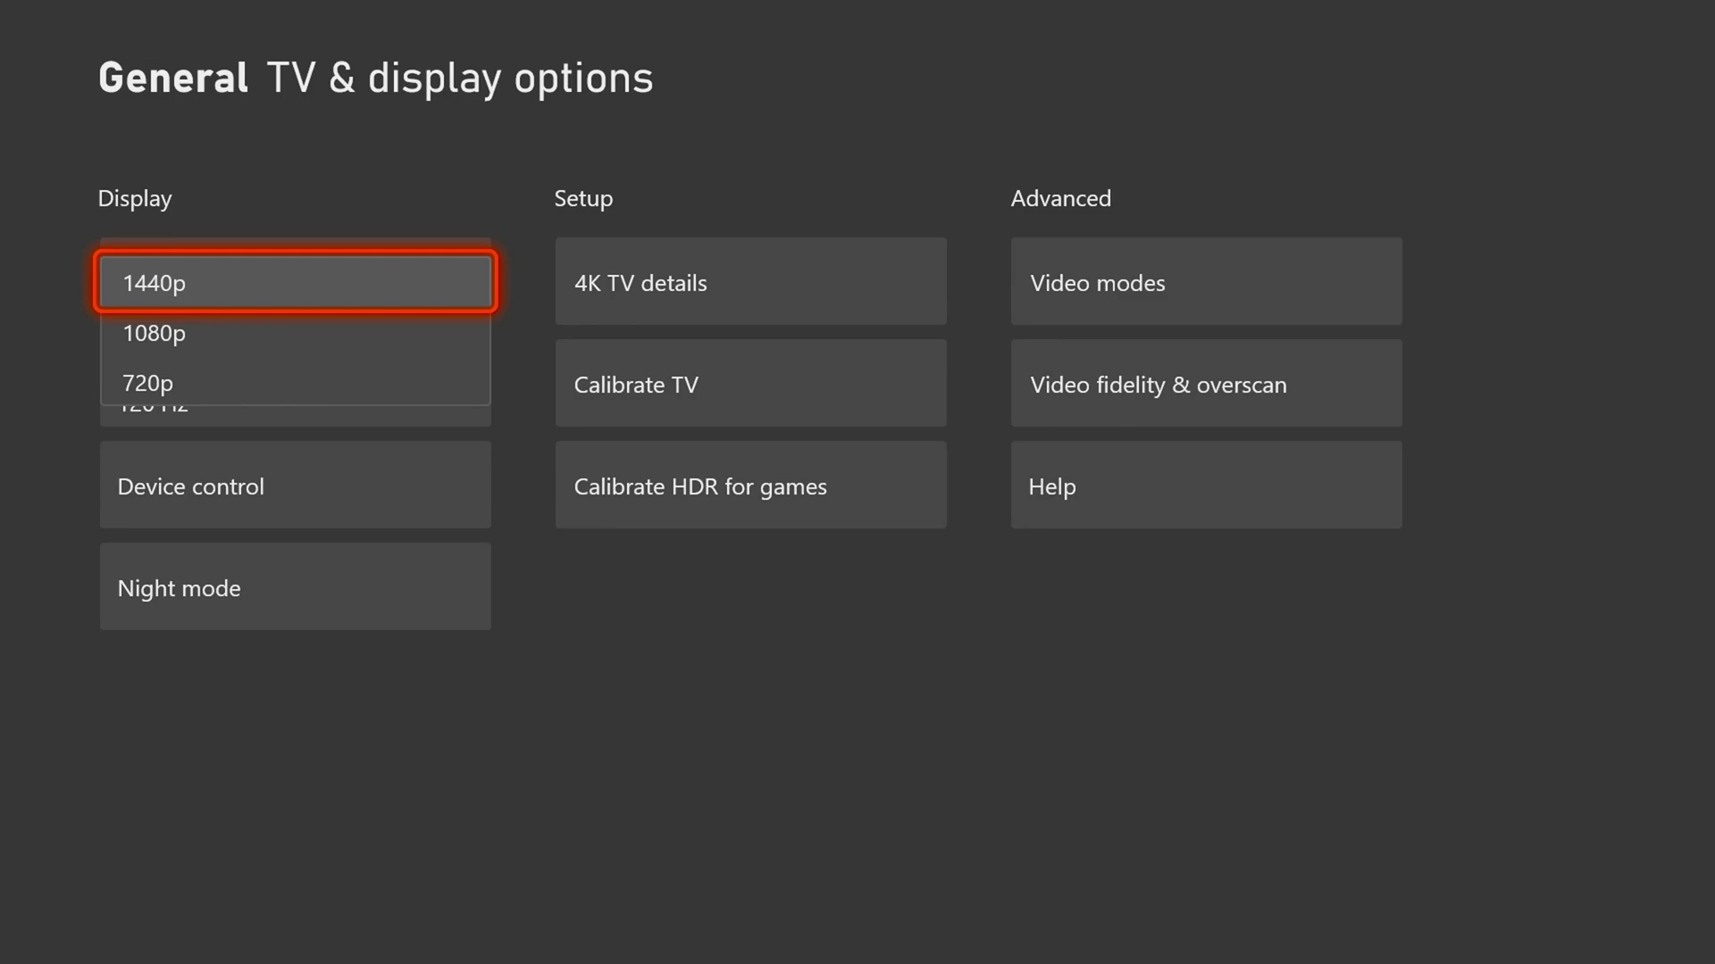
pyautogui.press('Return')
pyautogui.press('Down')
pyautogui.press('Return')
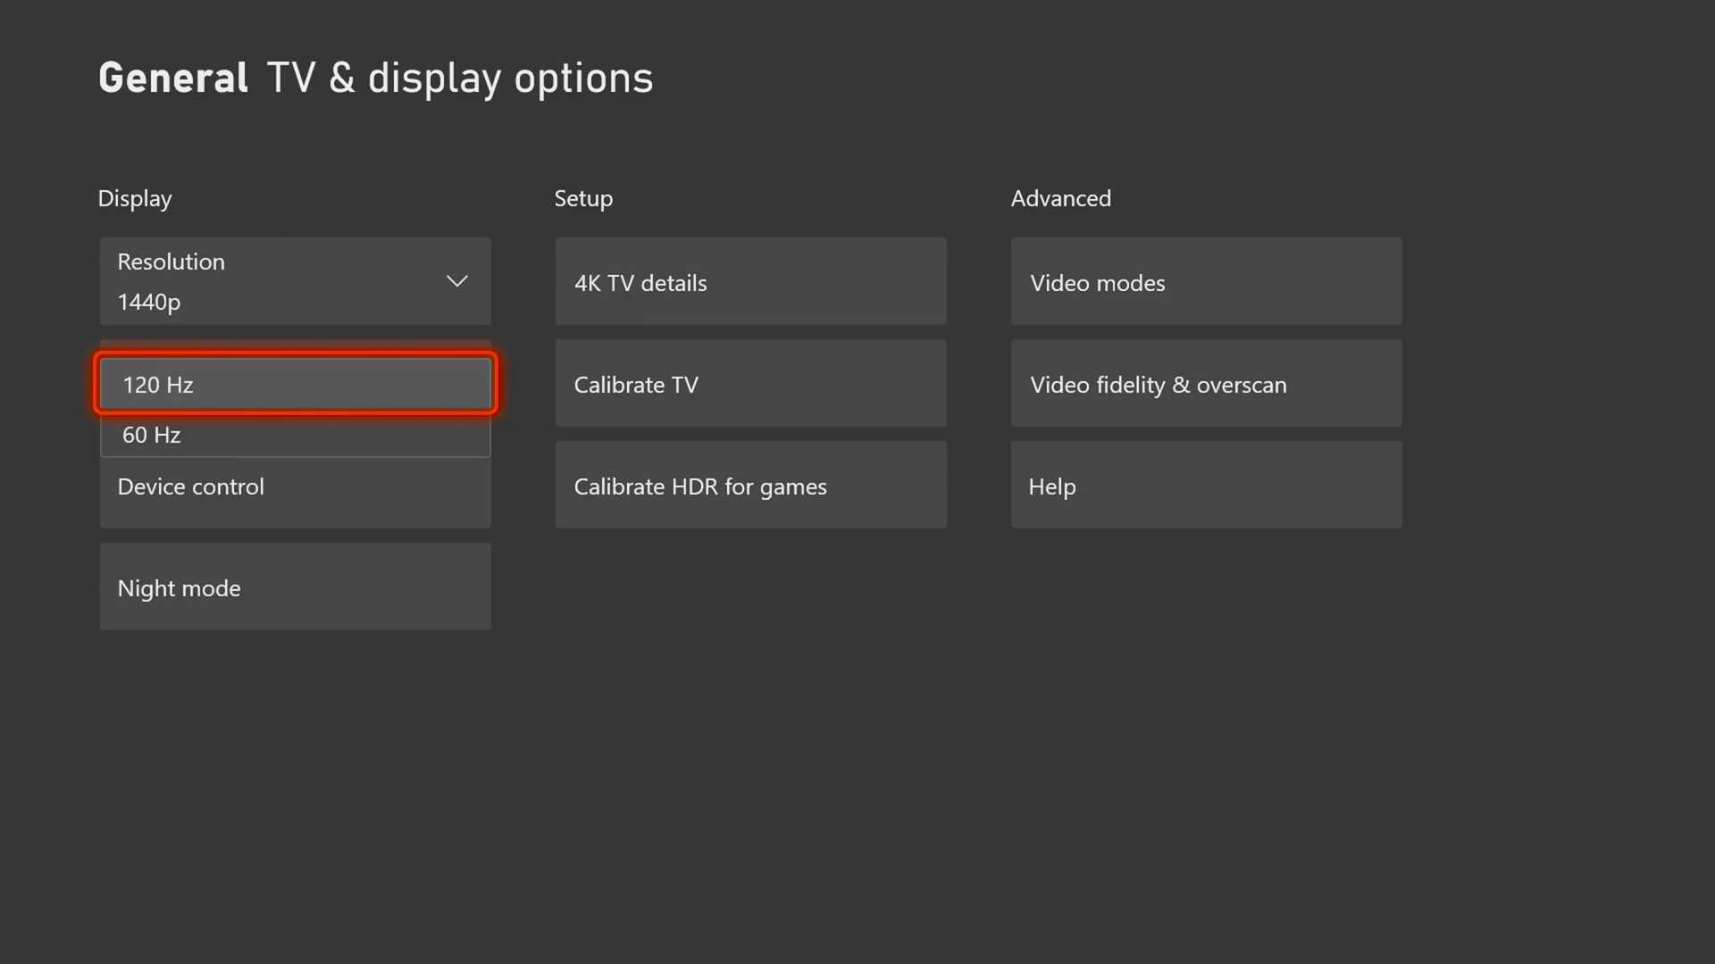
pyautogui.press('Return')
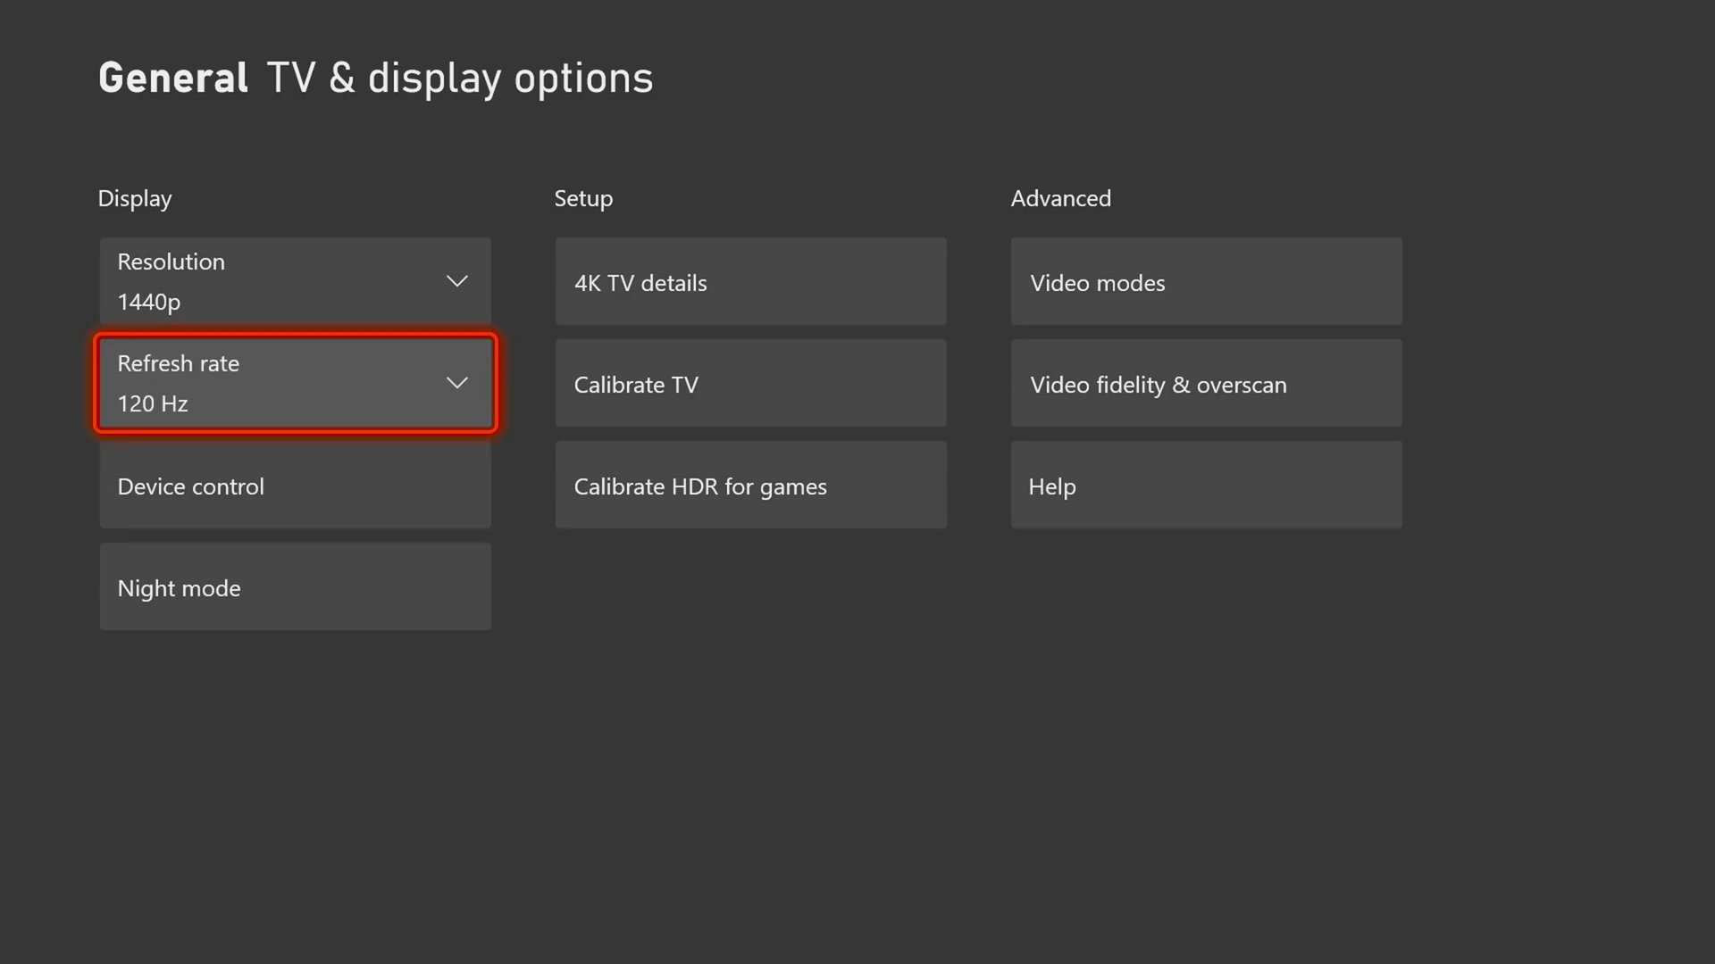
pyautogui.press('Right')
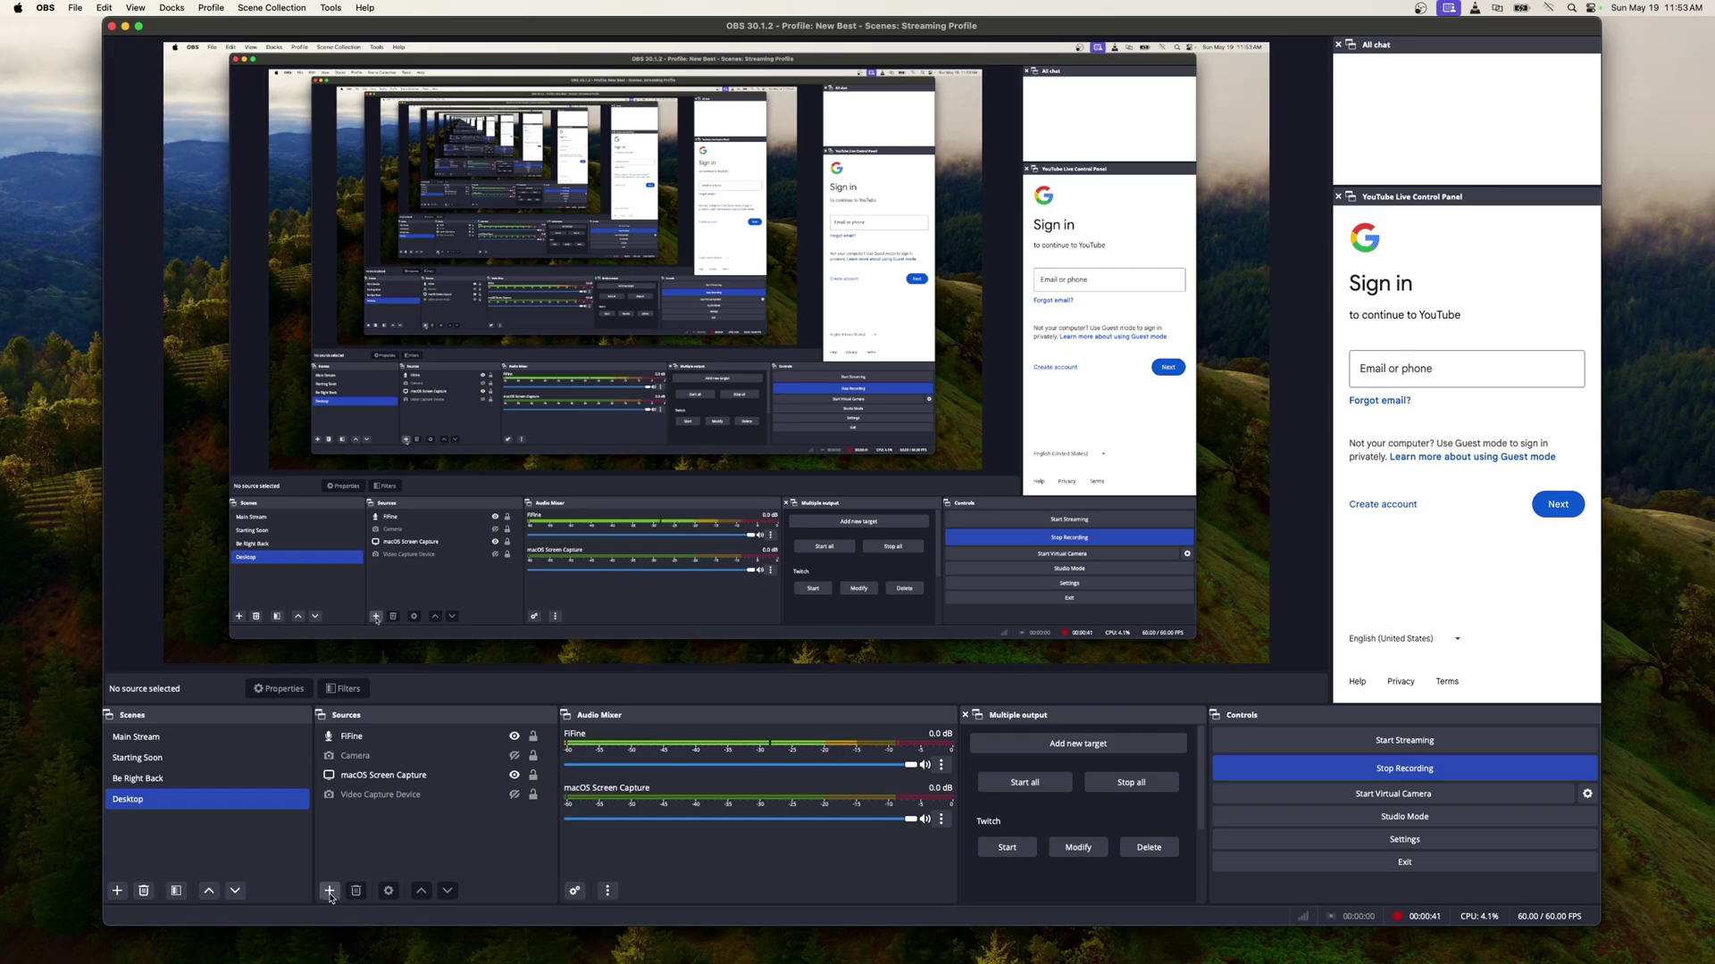
# Add a Video Capture Device source named 'Ultra 2.1' to the Desktop scene
pyautogui.click(328, 892)
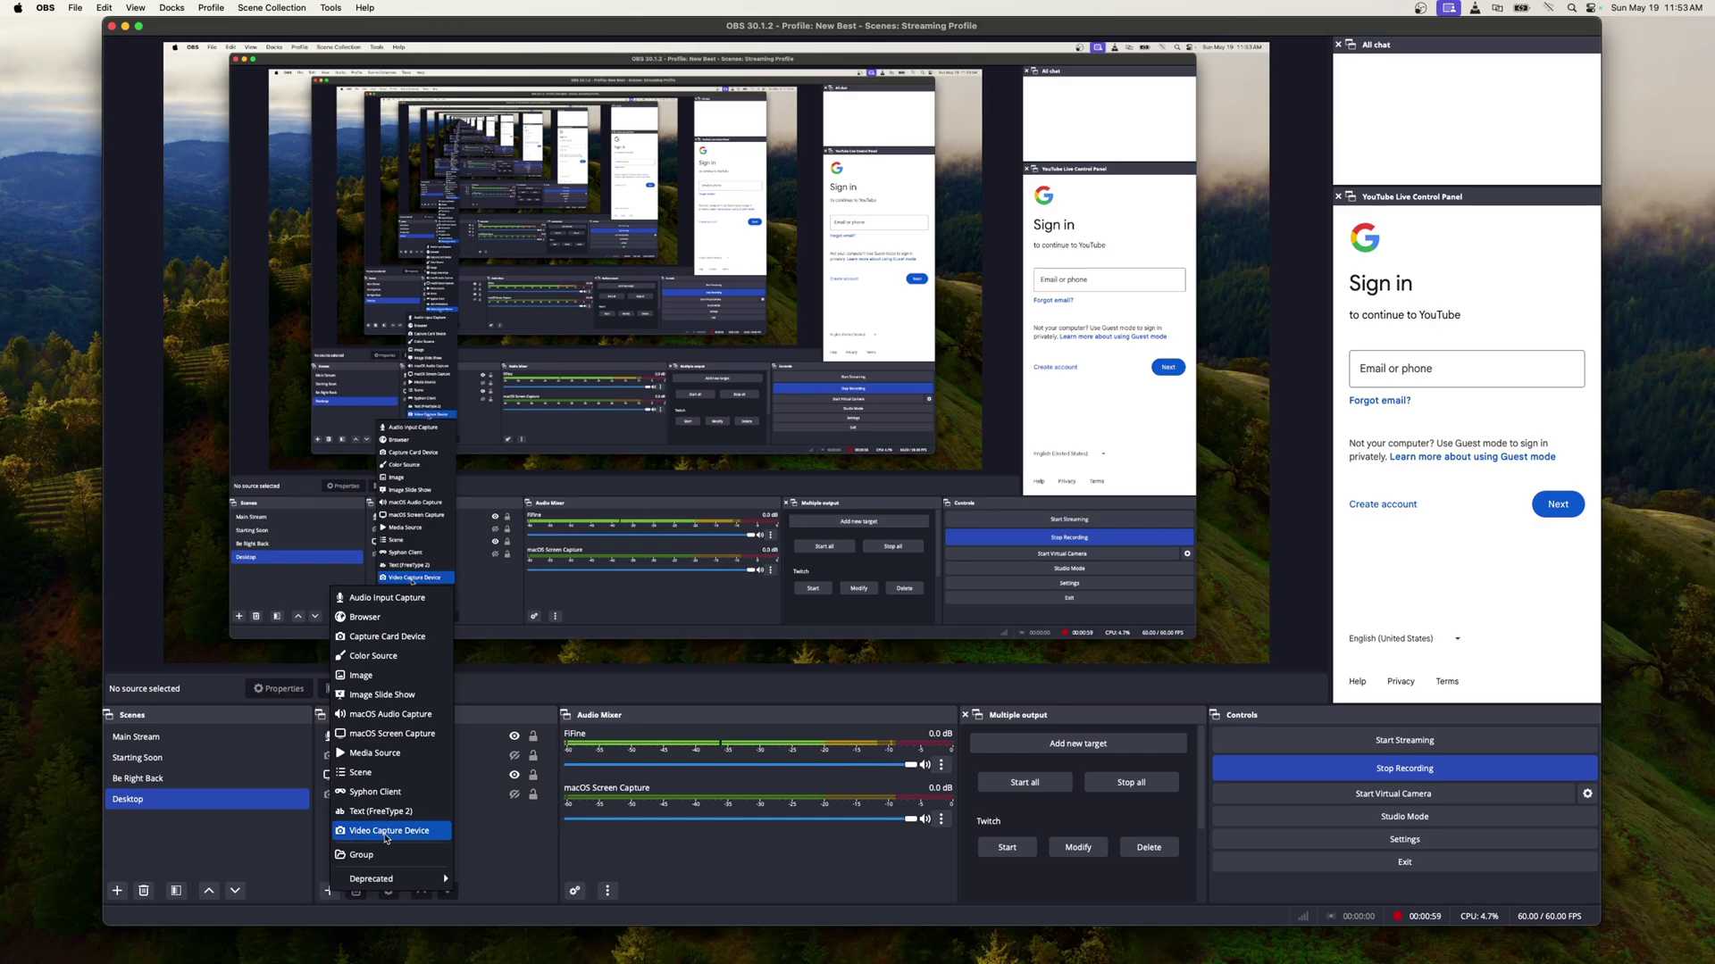
pyautogui.click(386, 831)
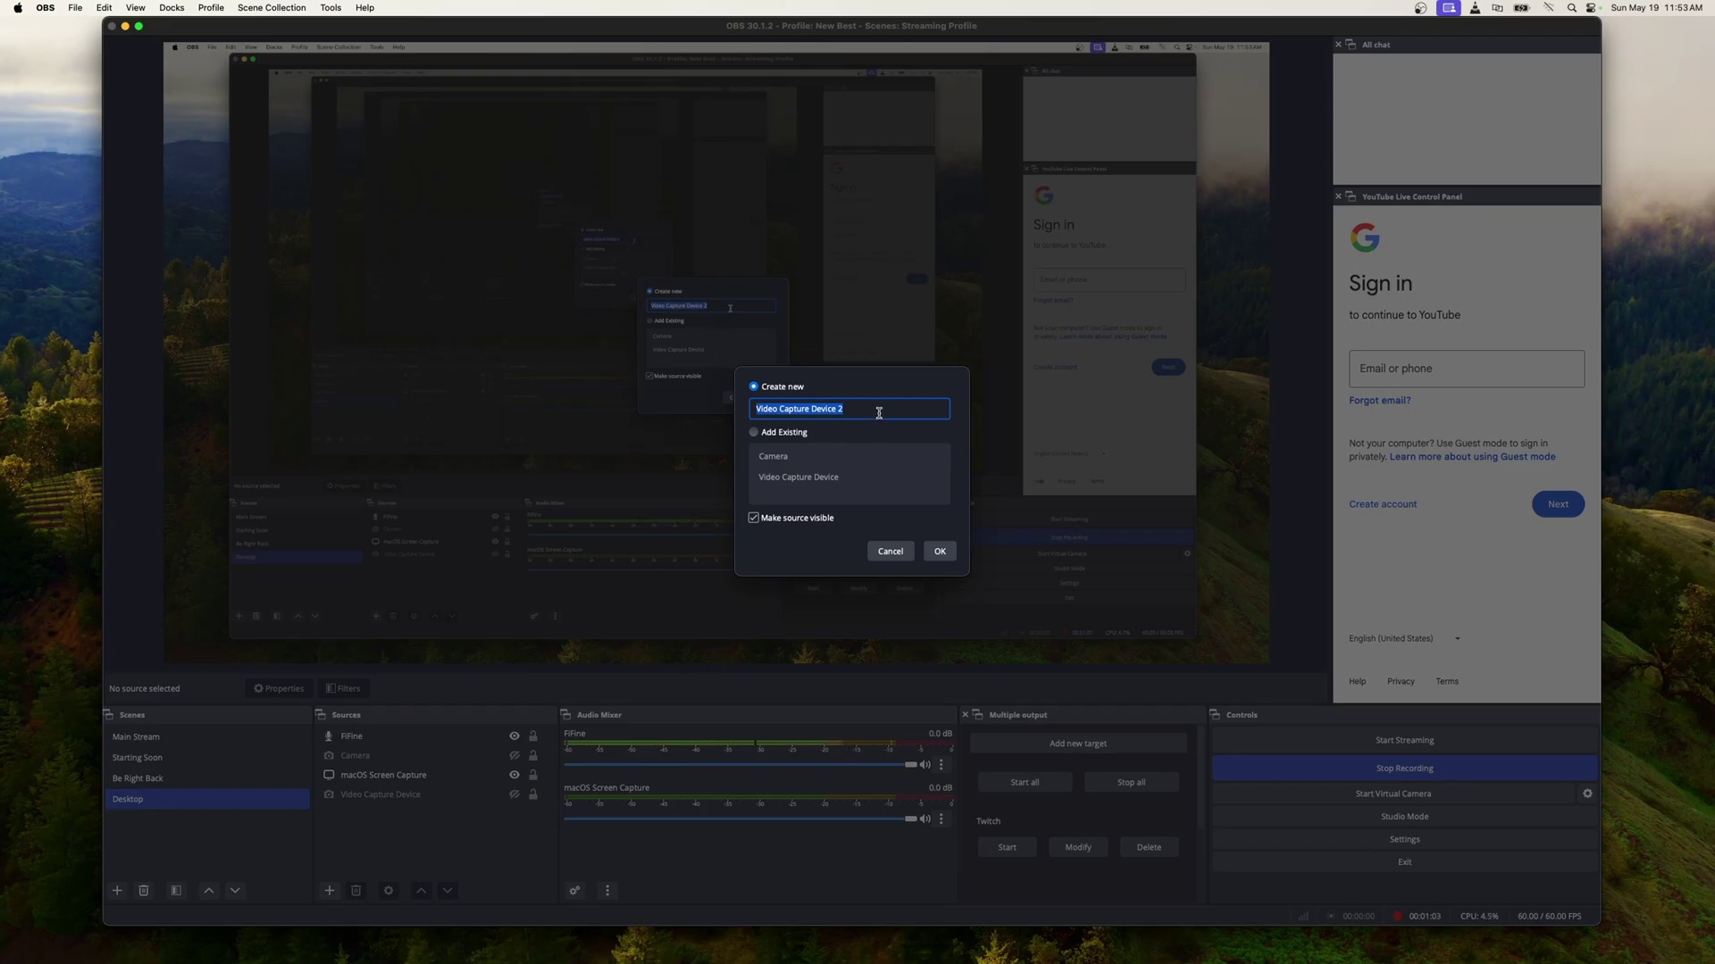
pyautogui.write('Ultra 2.1')
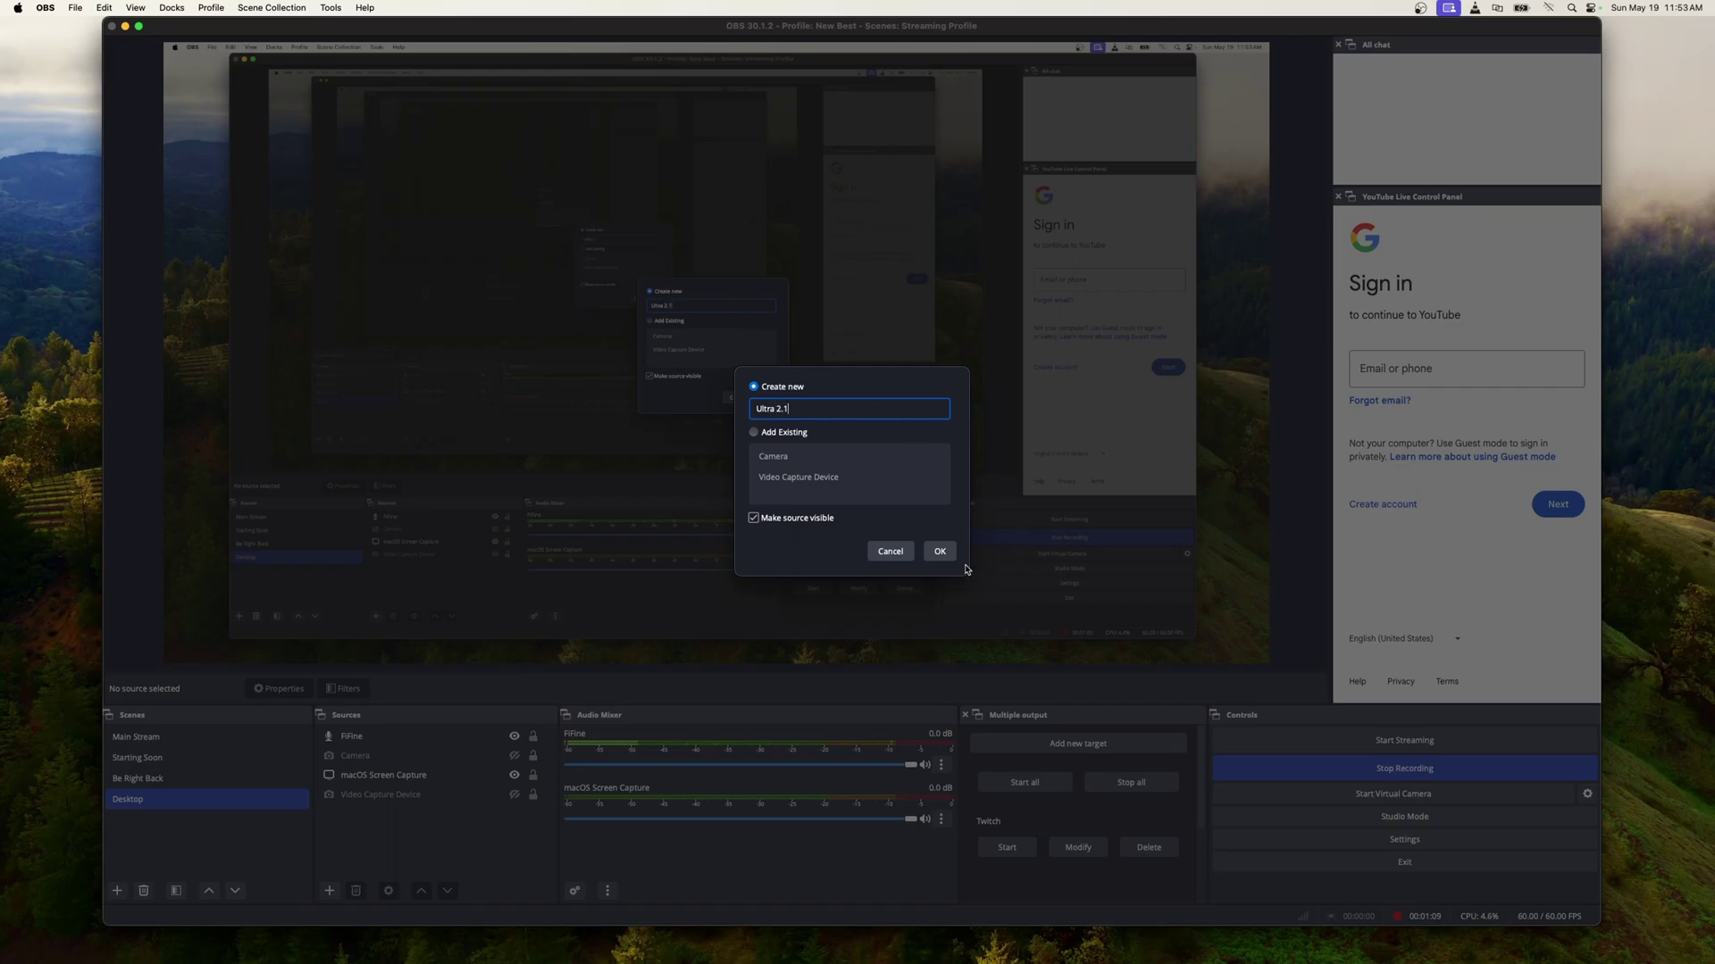
pyautogui.click(938, 551)
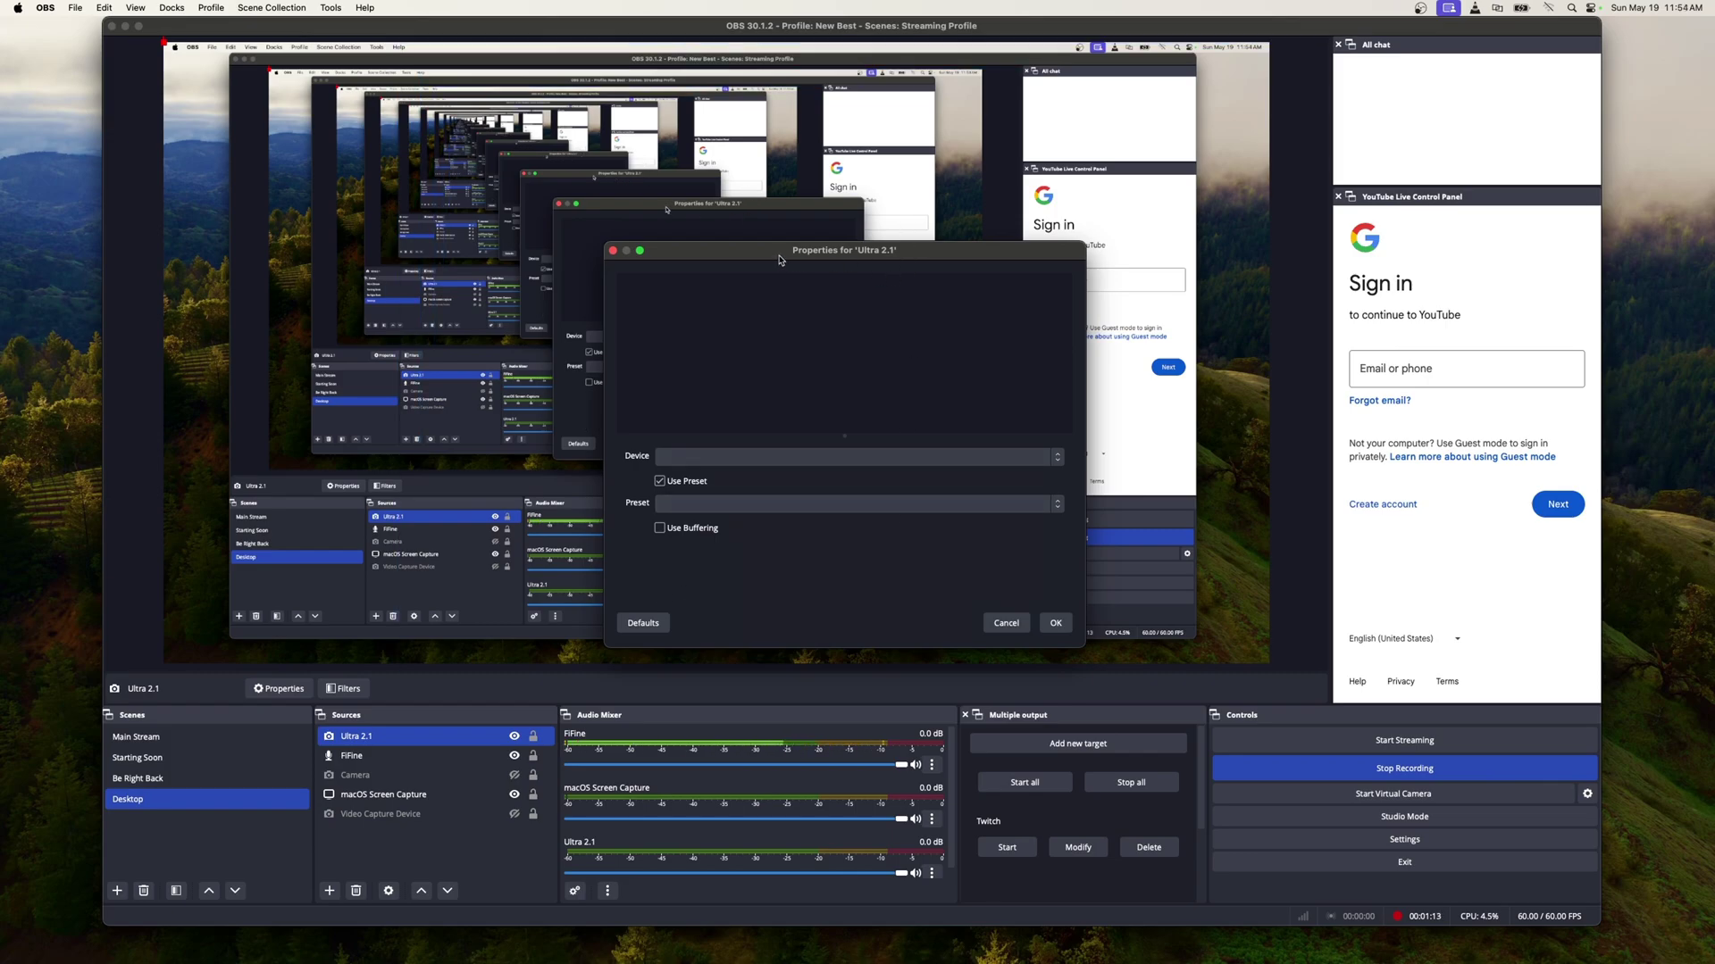
# Choose Live Gamer Ultra 2.1-Video as the Ultra 2.1 source's capture device
pyautogui.moveTo(781, 260); pyautogui.dragTo(731, 263)
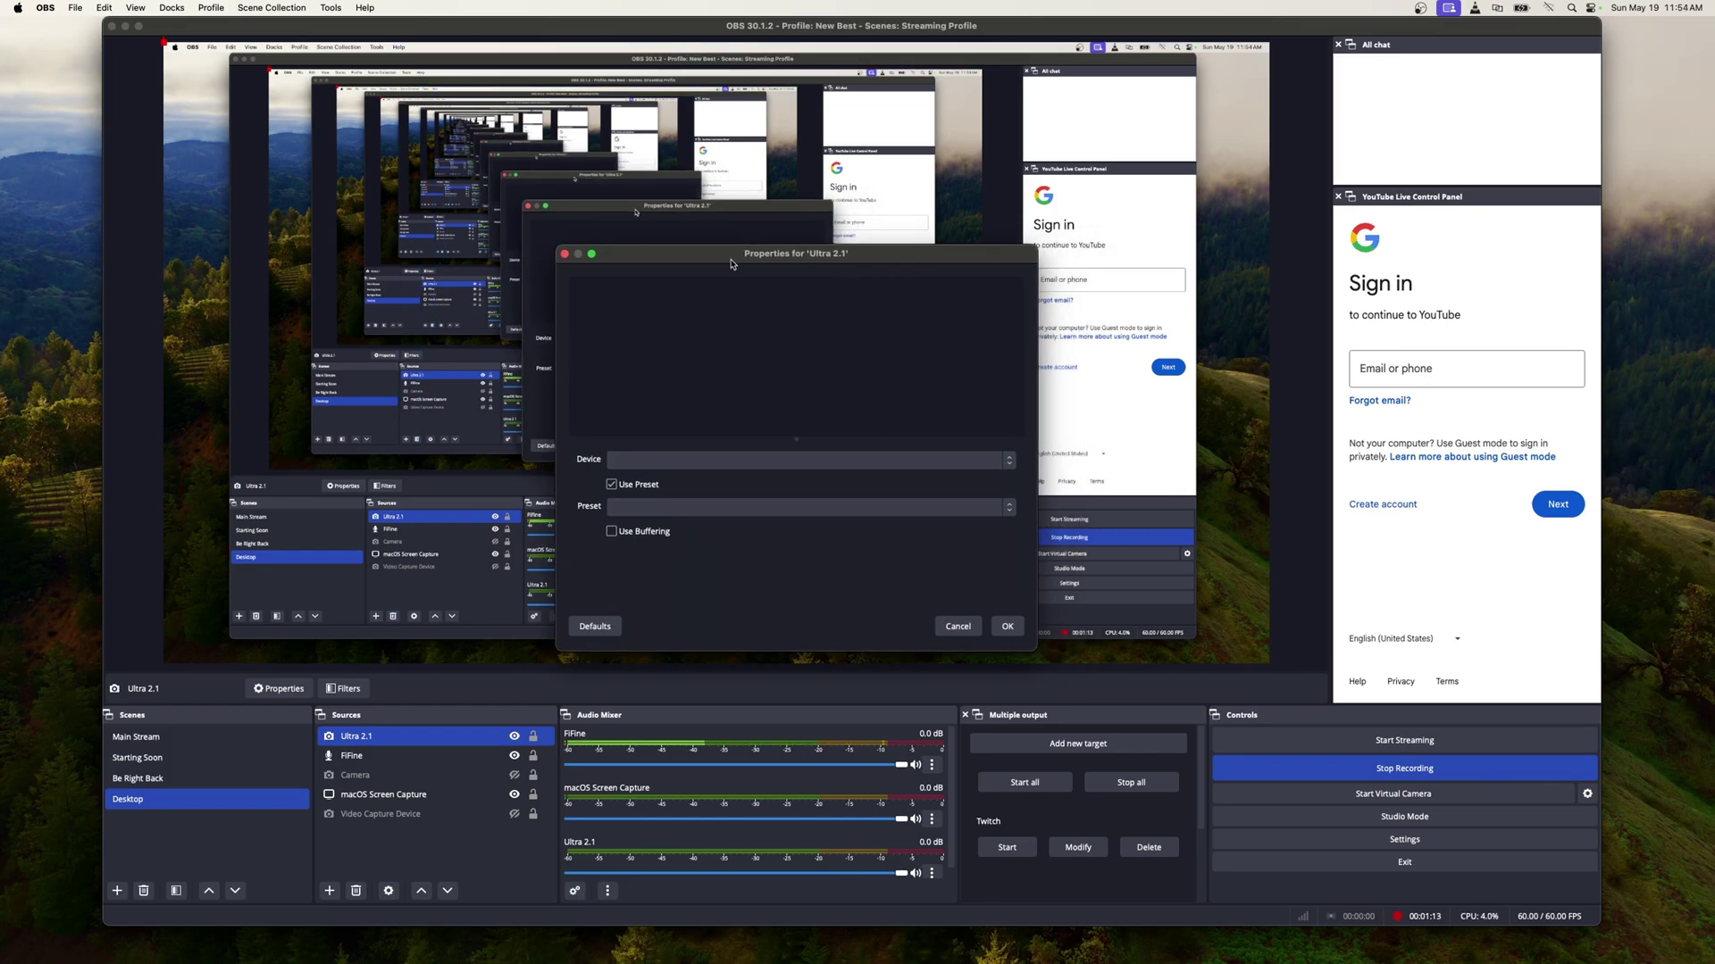
pyautogui.click(1003, 462)
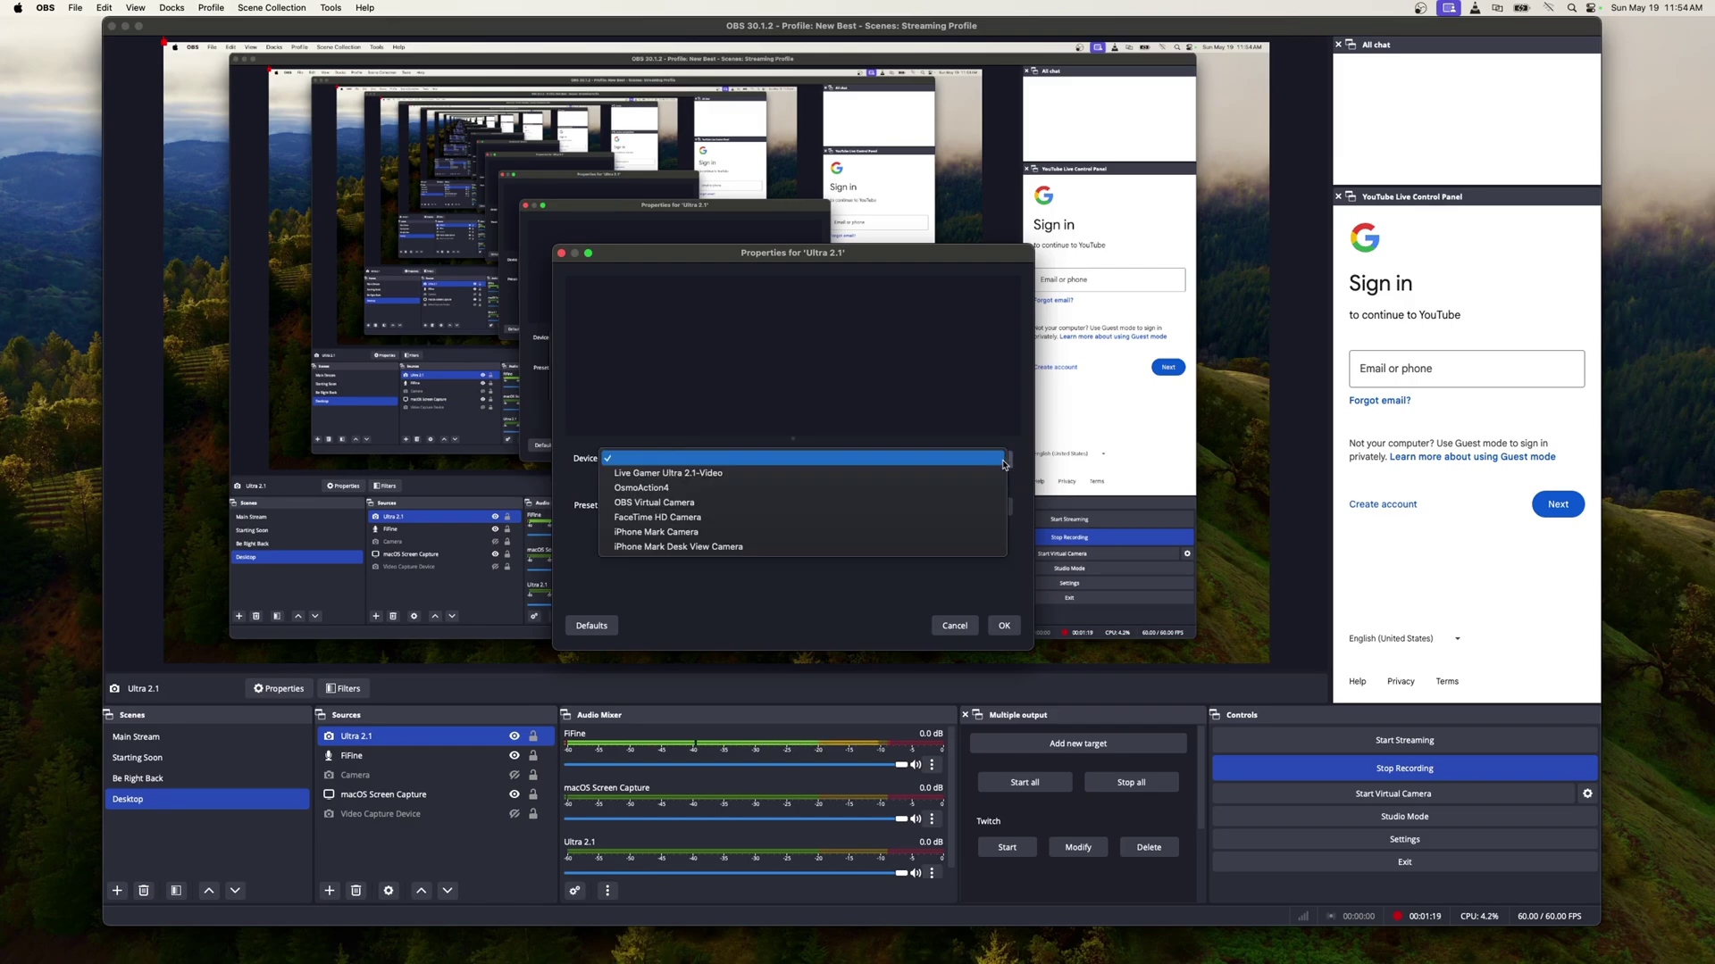
pyautogui.click(708, 475)
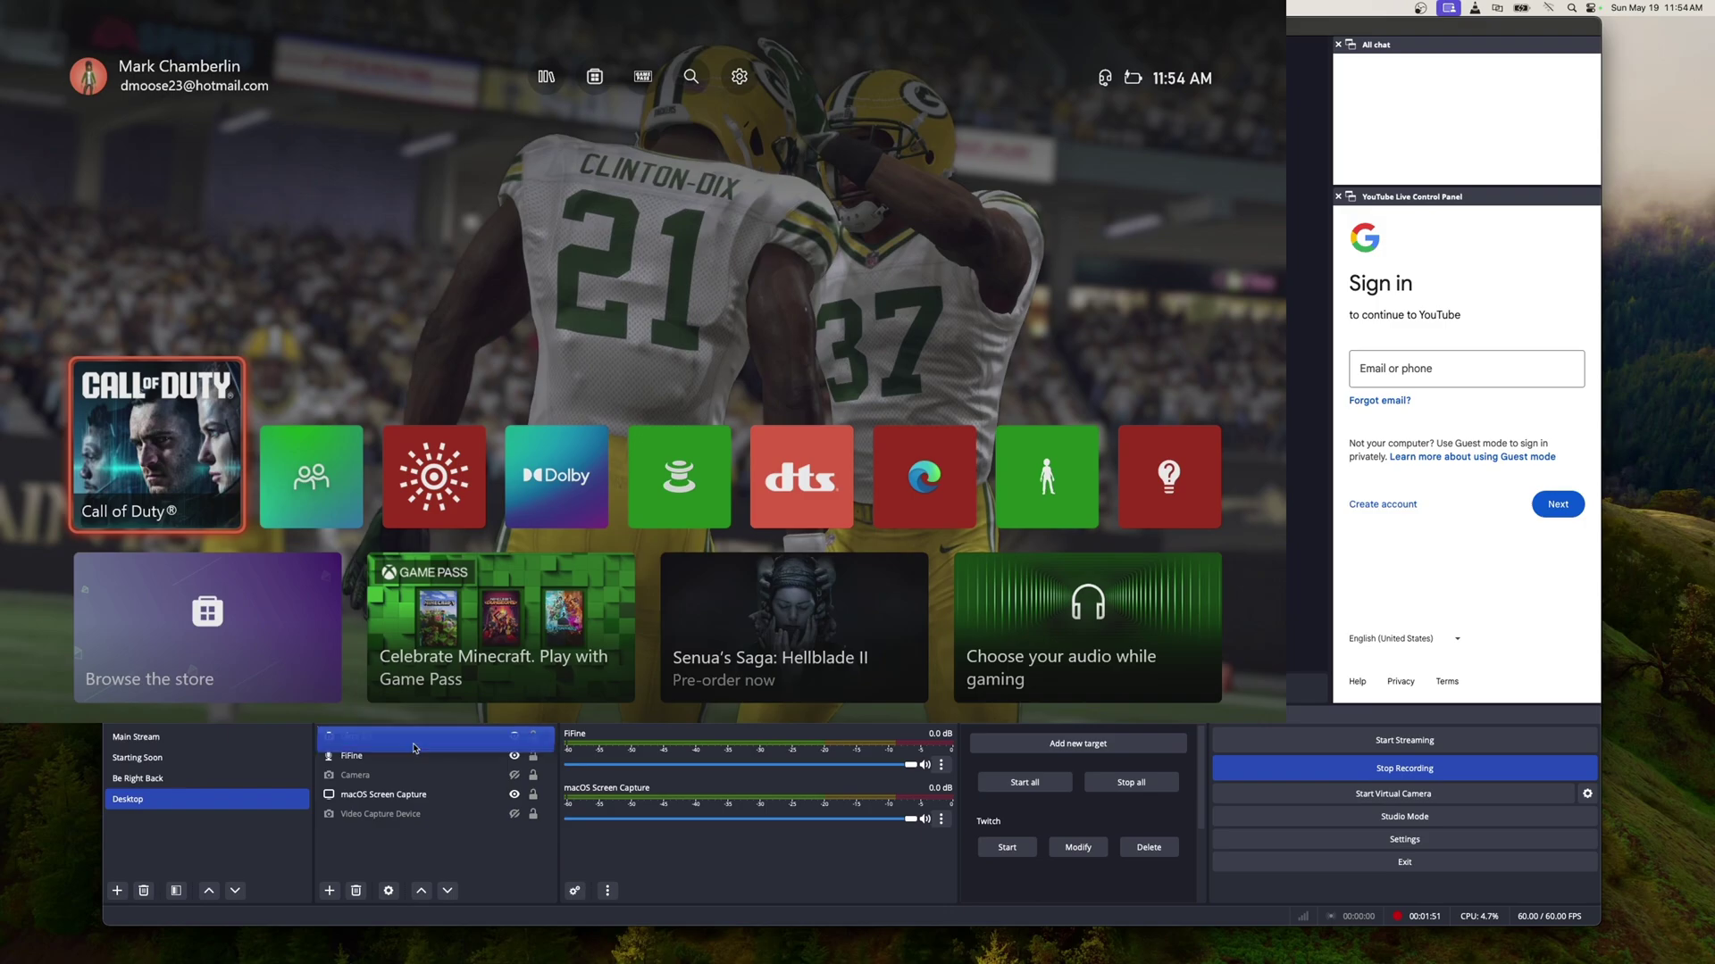
# Drag Ultra 2.1 below macOS Screen Capture in the Sources list
pyautogui.moveTo(413, 738)
pyautogui.mouseDown()
pyautogui.moveTo(424, 833)
pyautogui.moveTo(416, 804)
pyautogui.mouseUp()
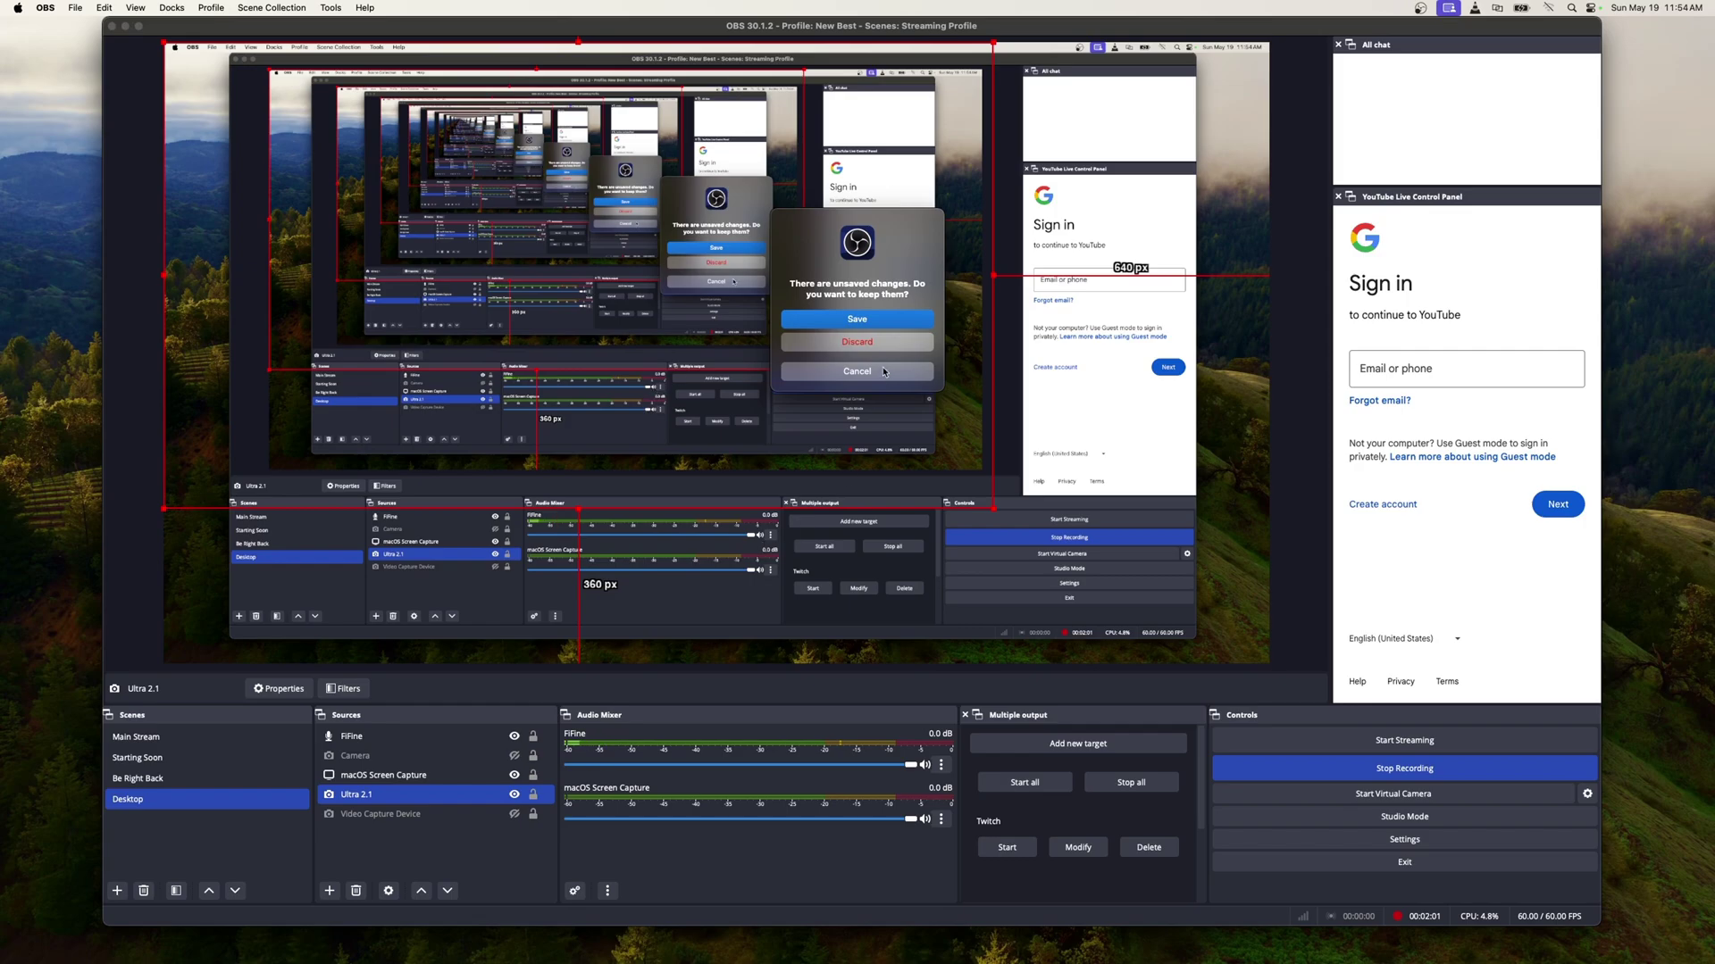
# Keep editing past the alert, choose the 3840x2160 preset, and confirm the properties
pyautogui.click(871, 331)
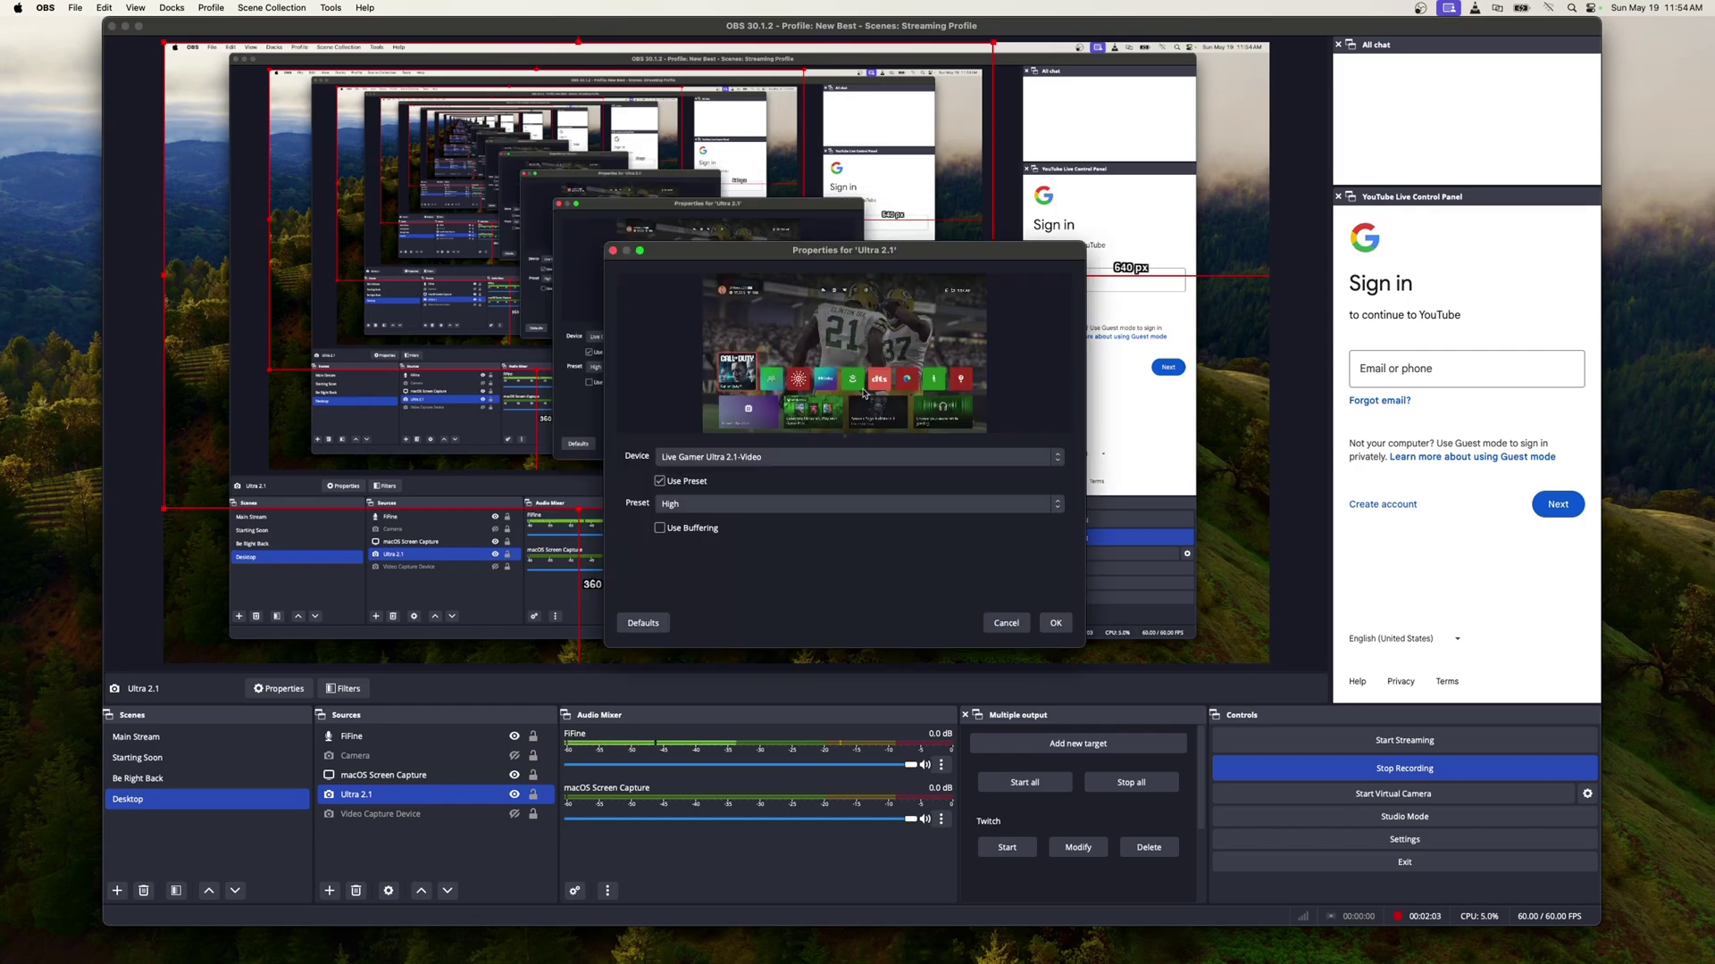
pyautogui.moveTo(772, 258); pyautogui.dragTo(684, 276)
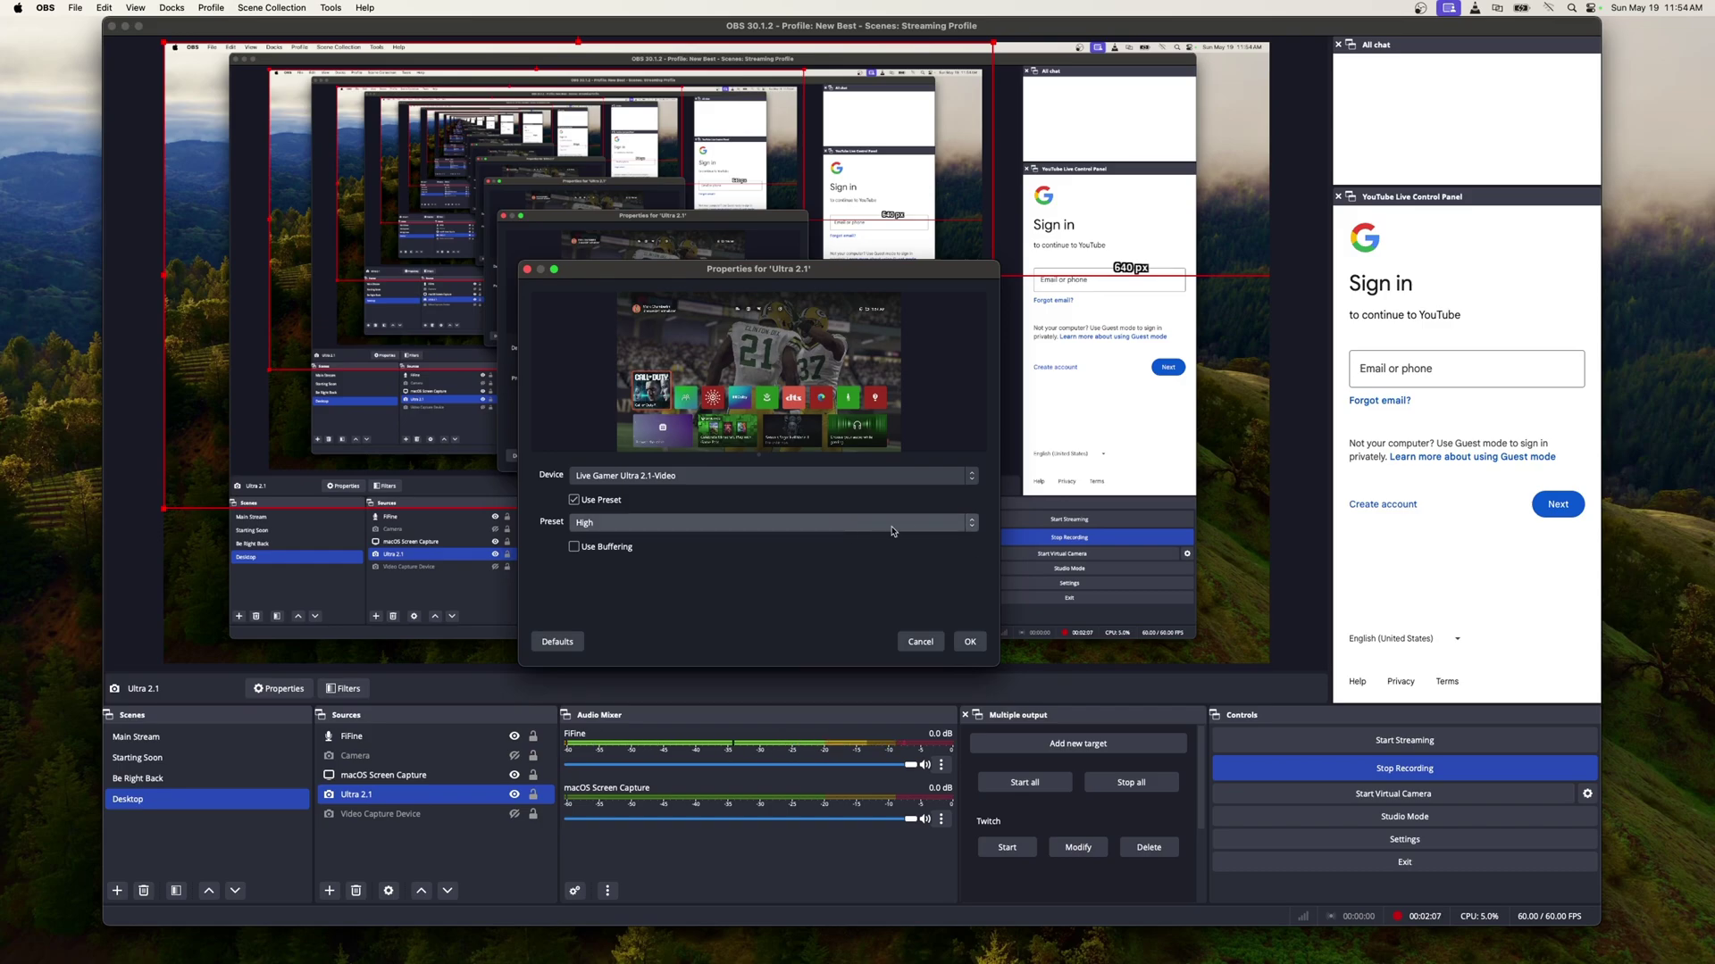
pyautogui.click(973, 526)
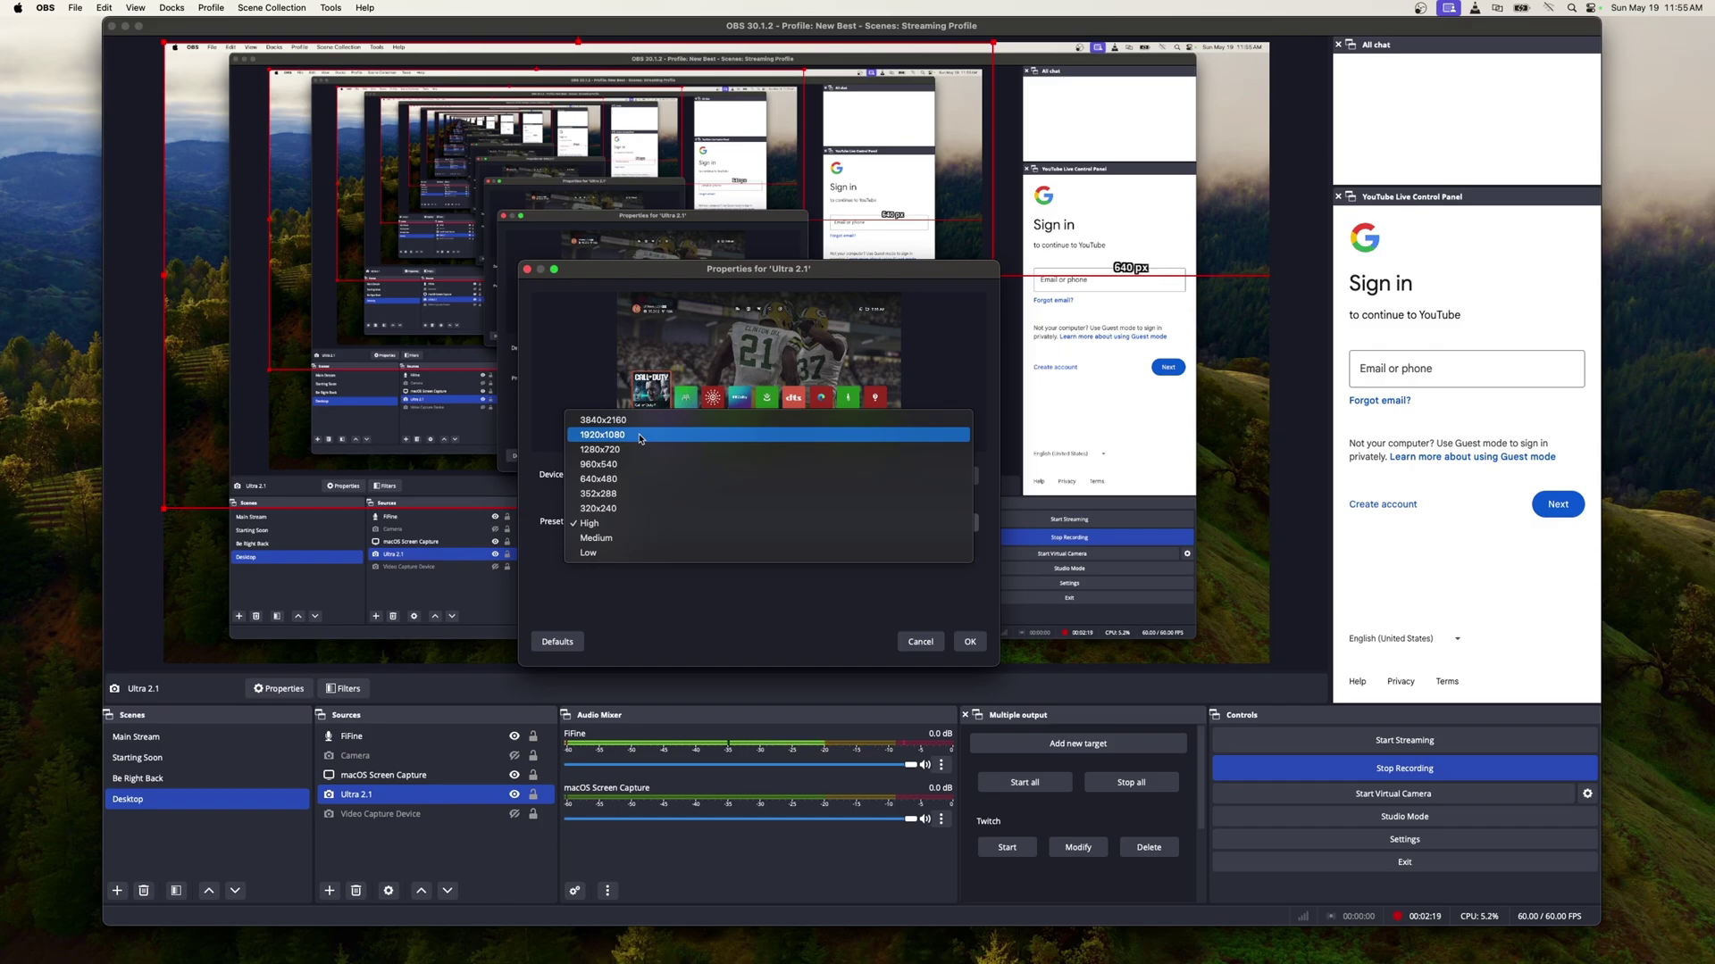
pyautogui.click(641, 420)
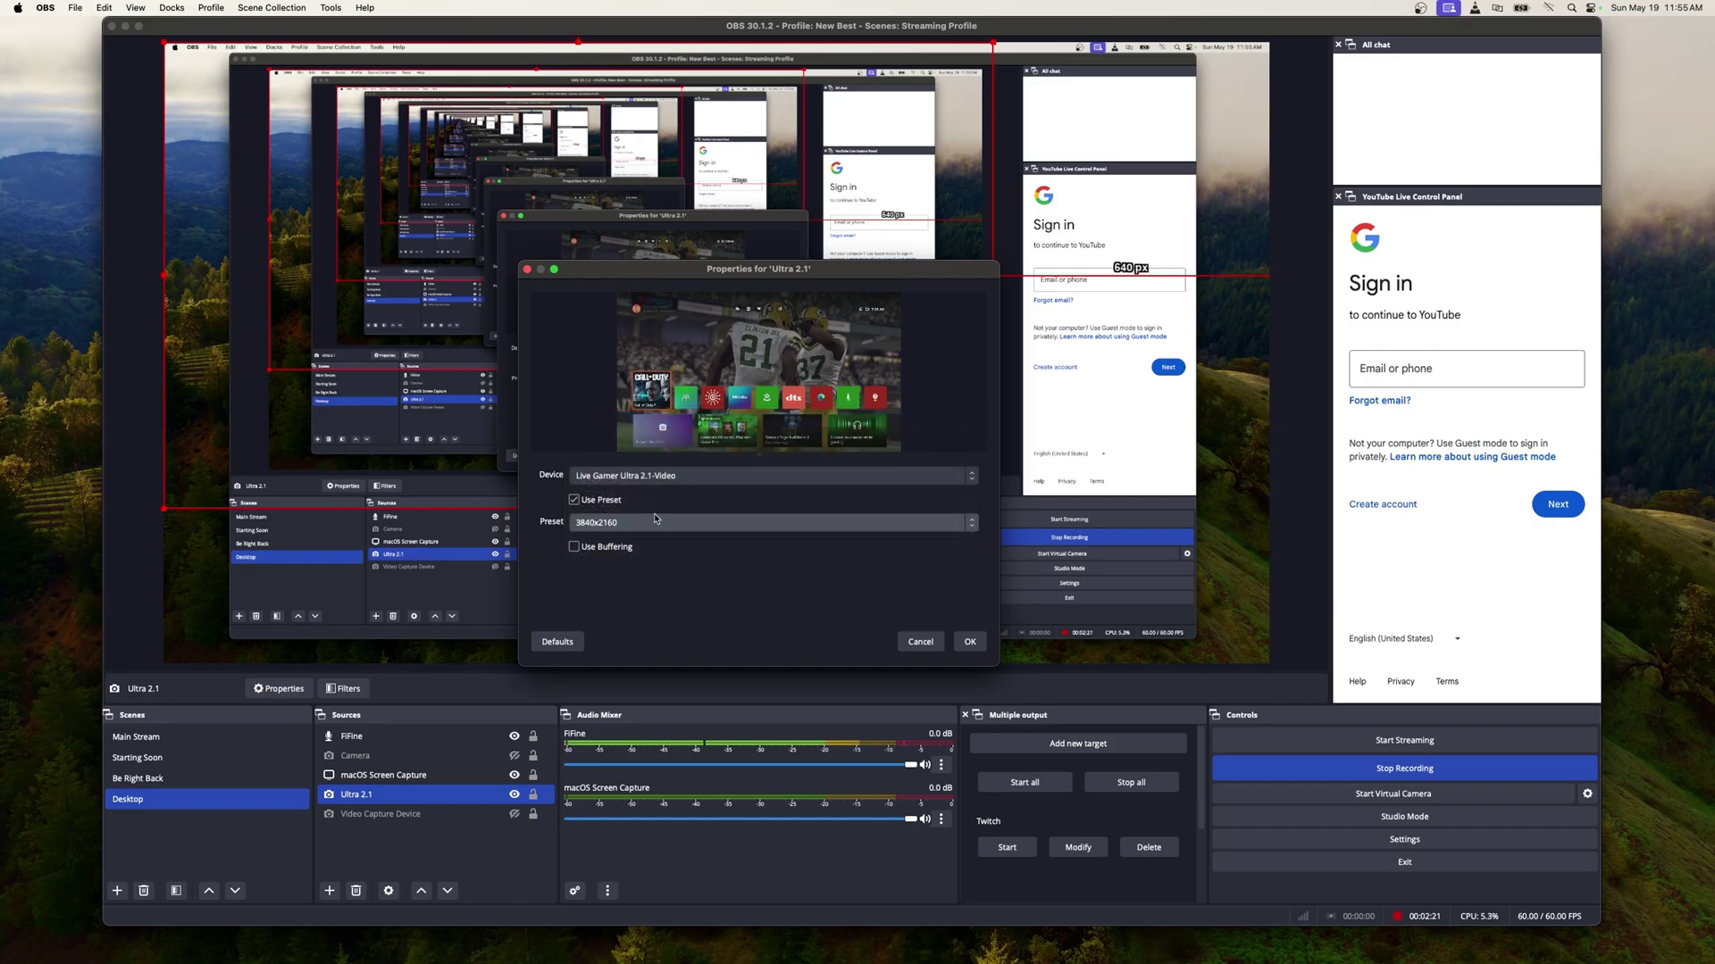
pyautogui.click(970, 642)
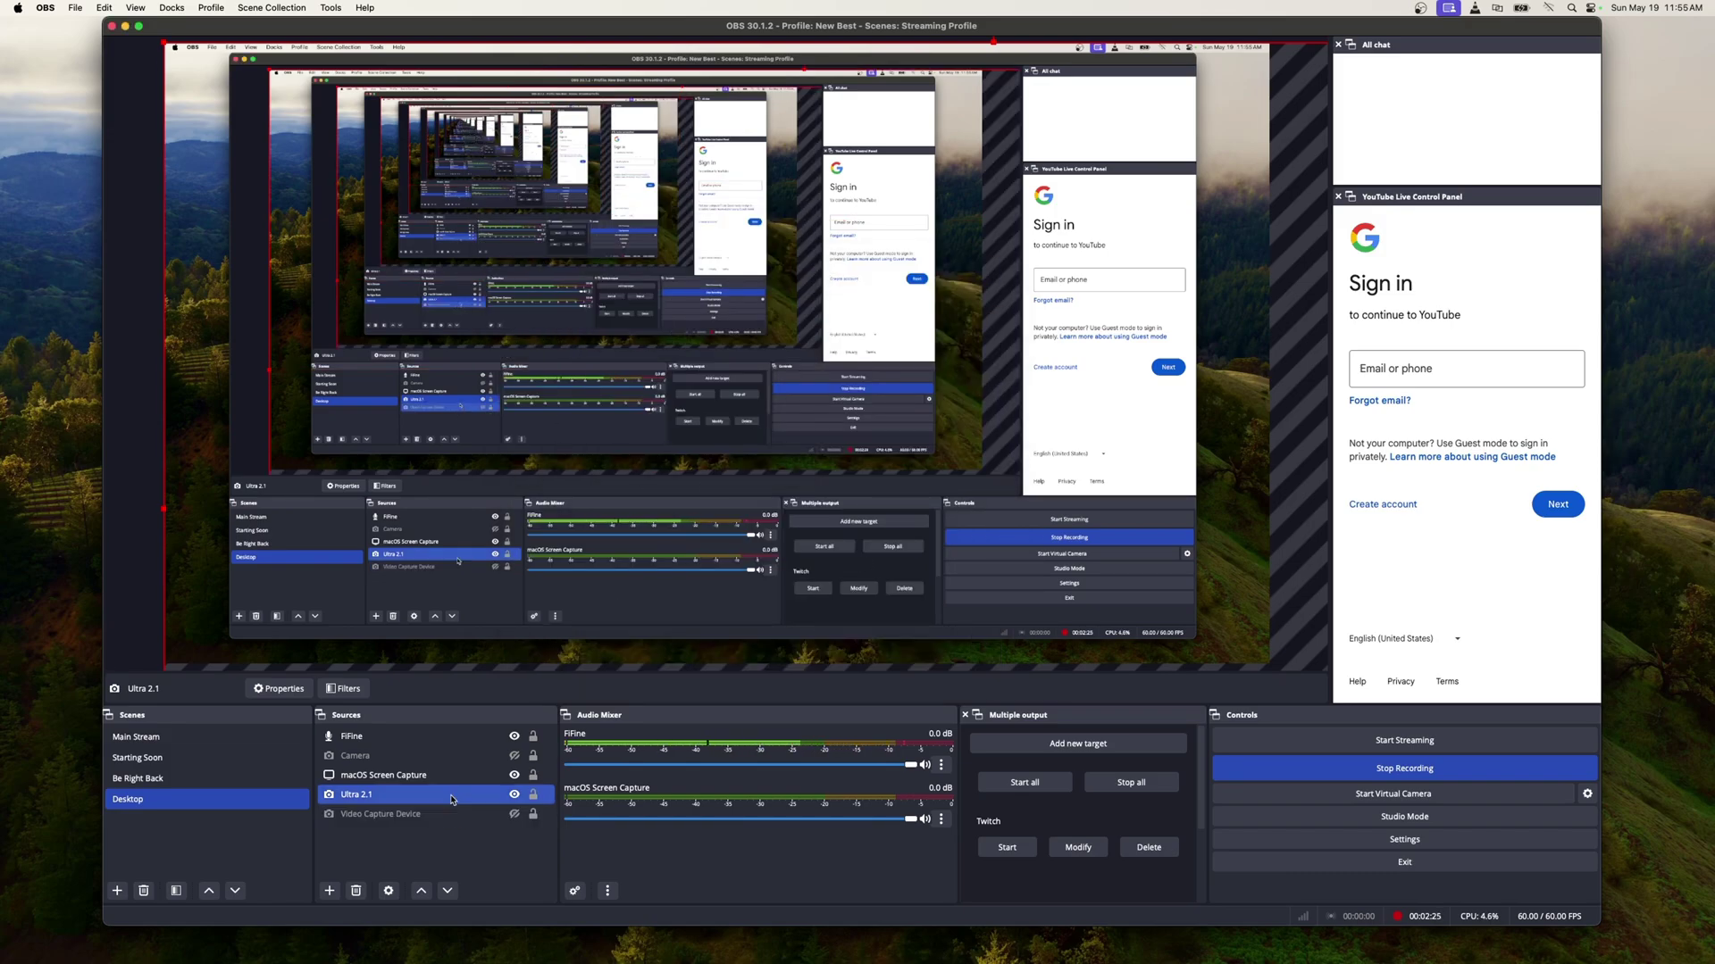
# Toggle the Ultra 2.1 eye icon off, on and off again, leaving the source hidden
pyautogui.click(515, 796)
pyautogui.click(491, 773)
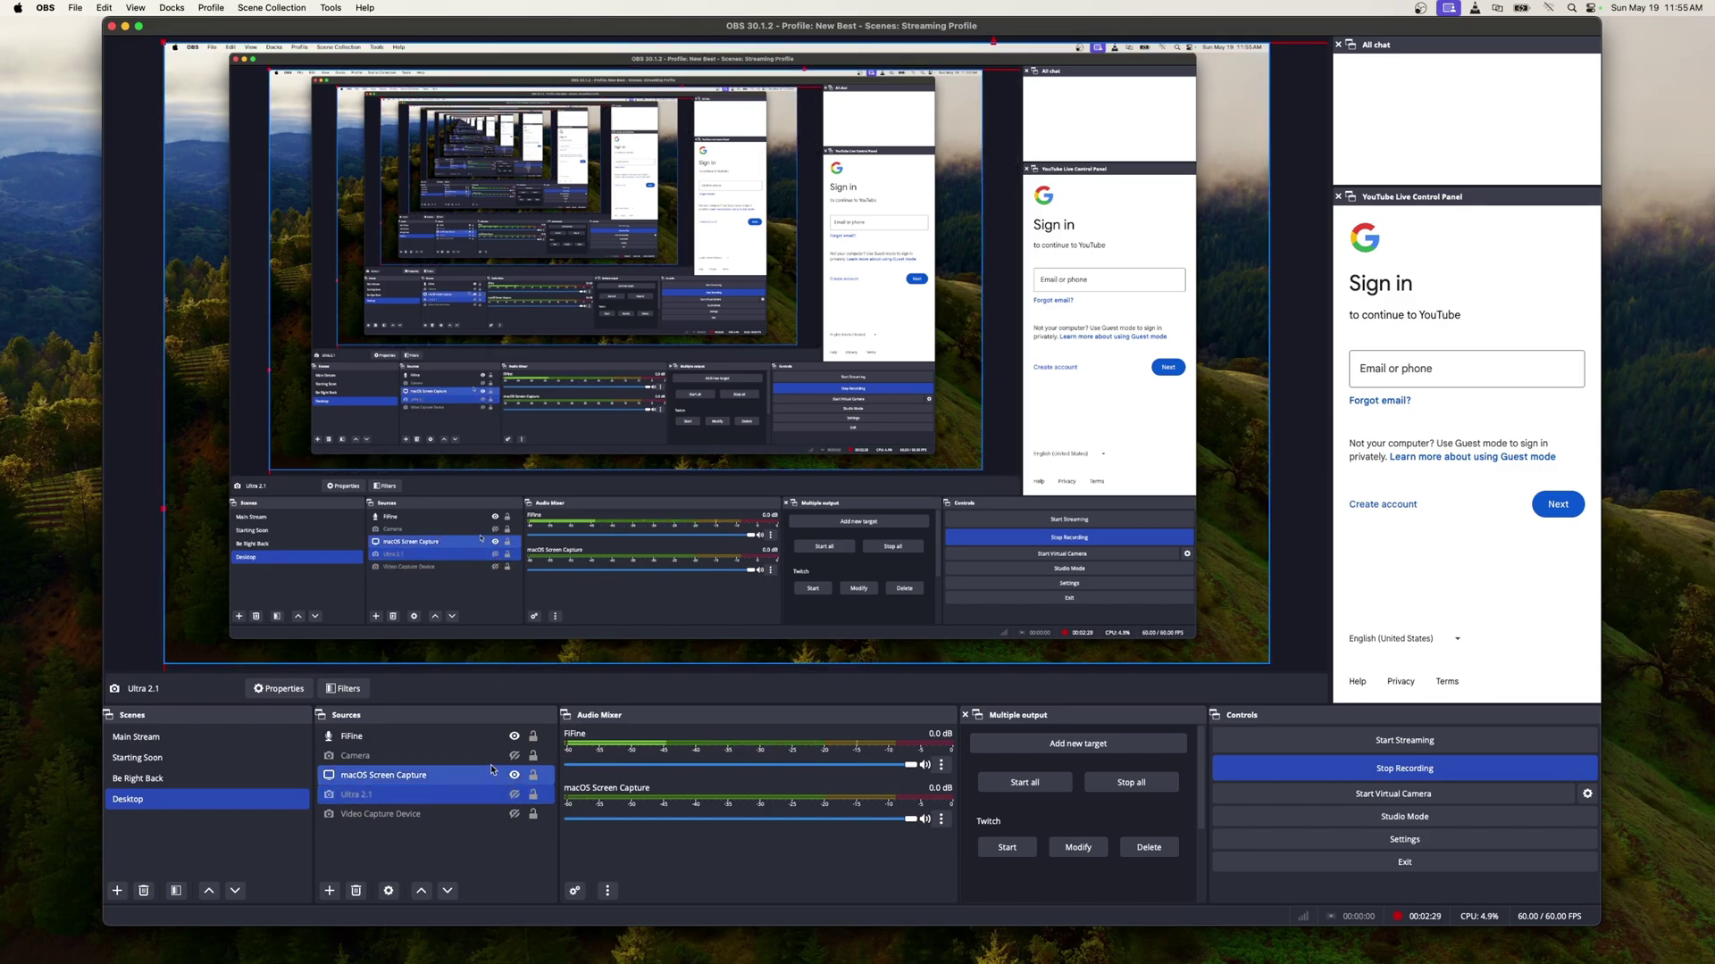
pyautogui.click(497, 794)
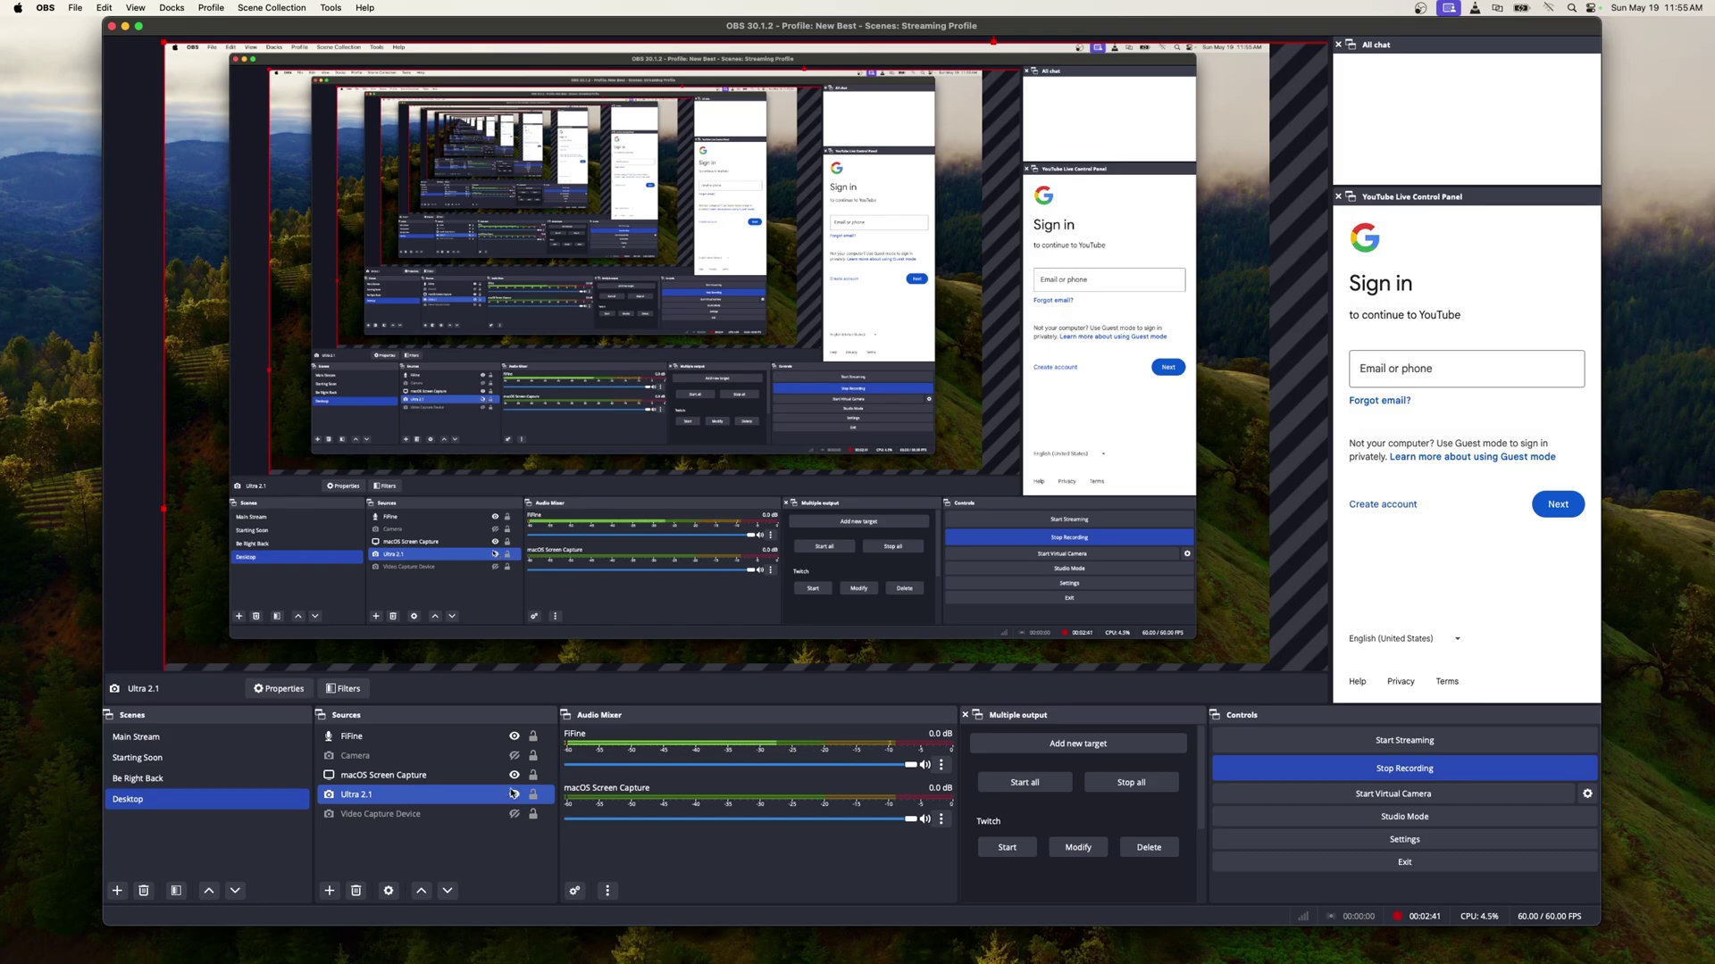
pyautogui.click(512, 795)
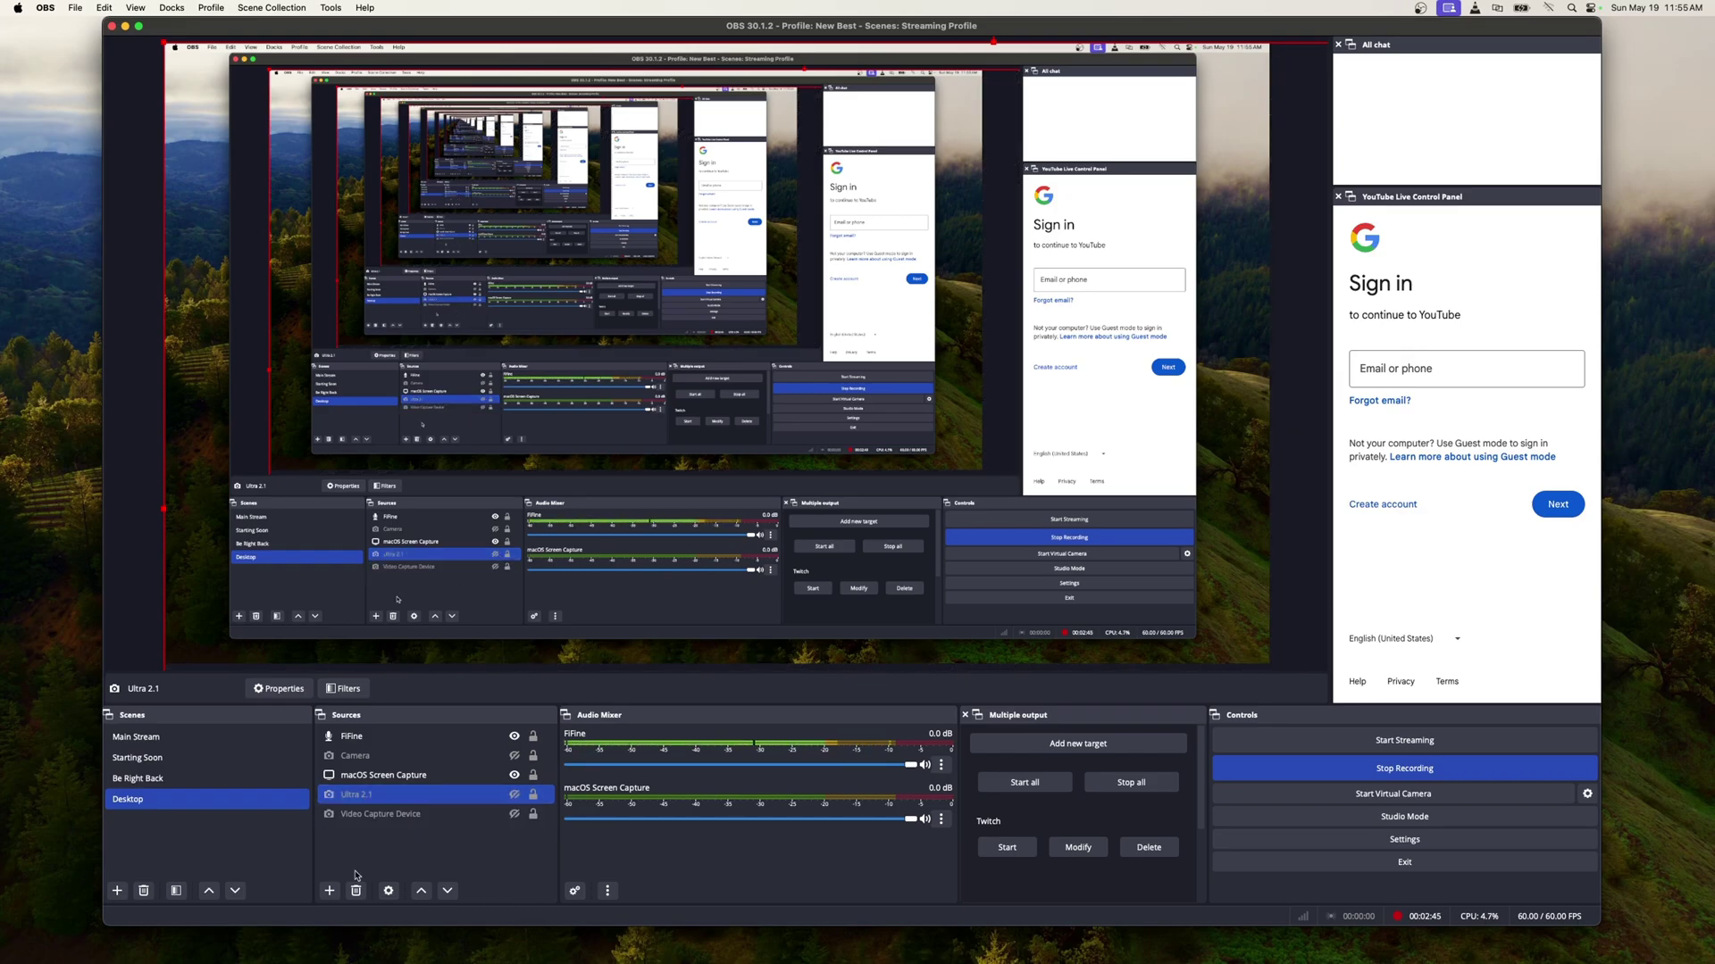
# Create an Audio Input Capture source 'Ultra 2.1 Audio' set to the Live Gamer Ultra 2.1-Audio device
pyautogui.click(328, 889)
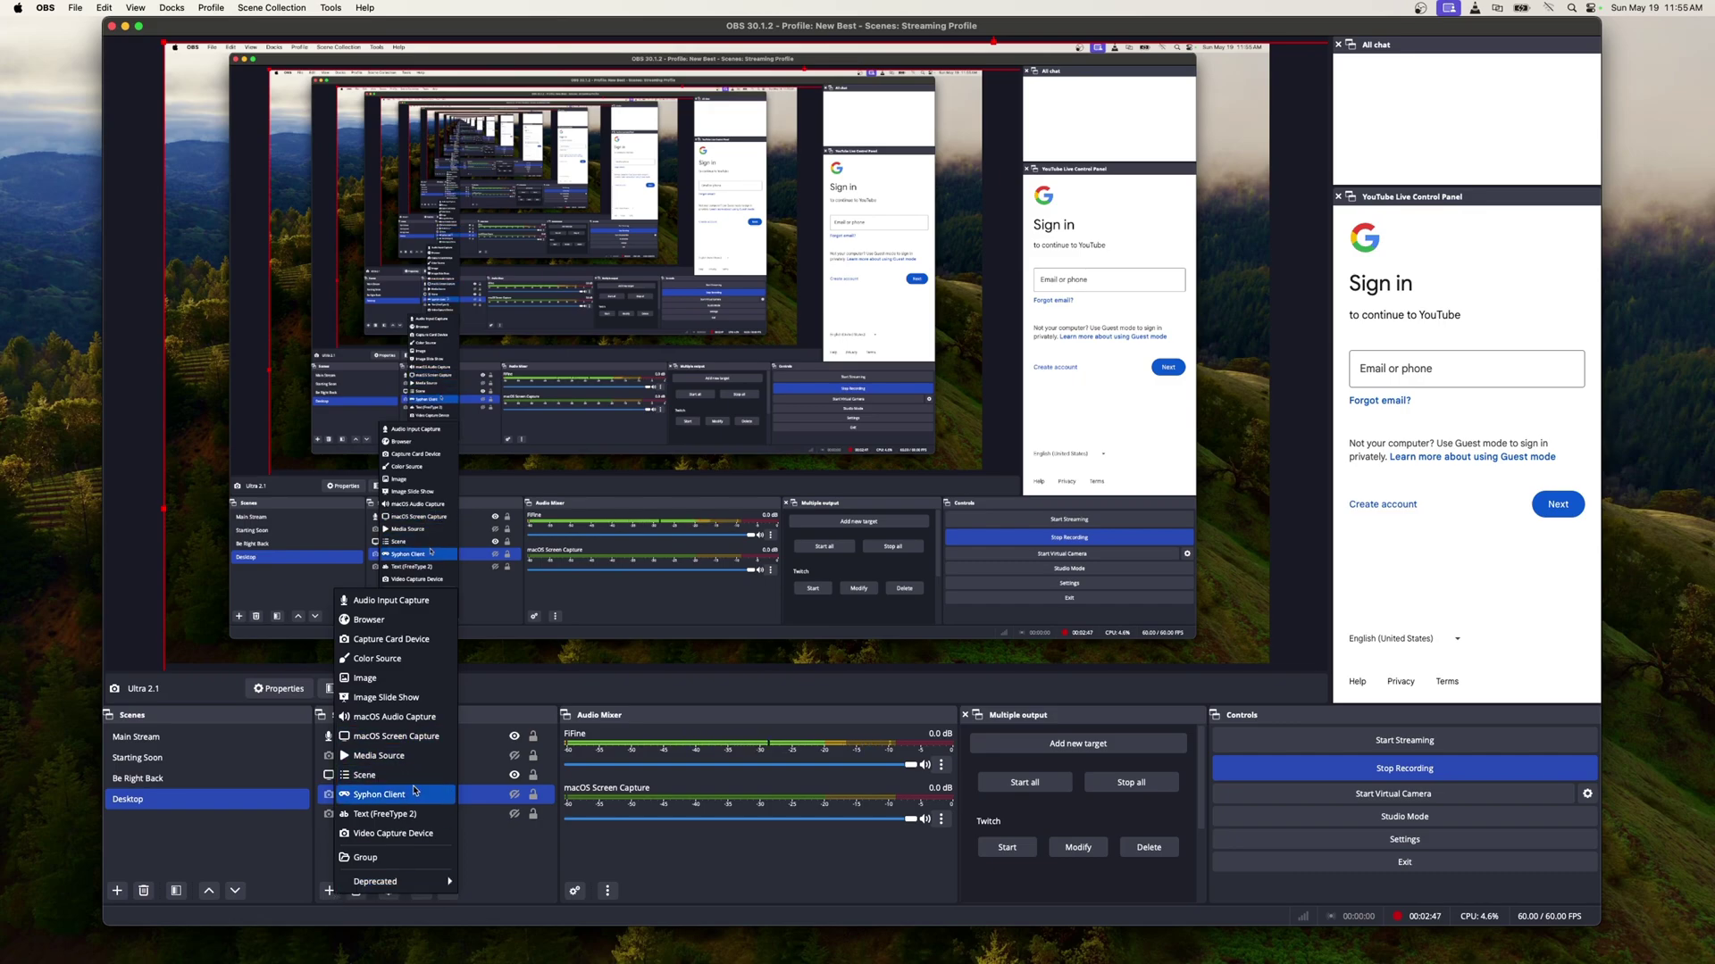
pyautogui.click(408, 605)
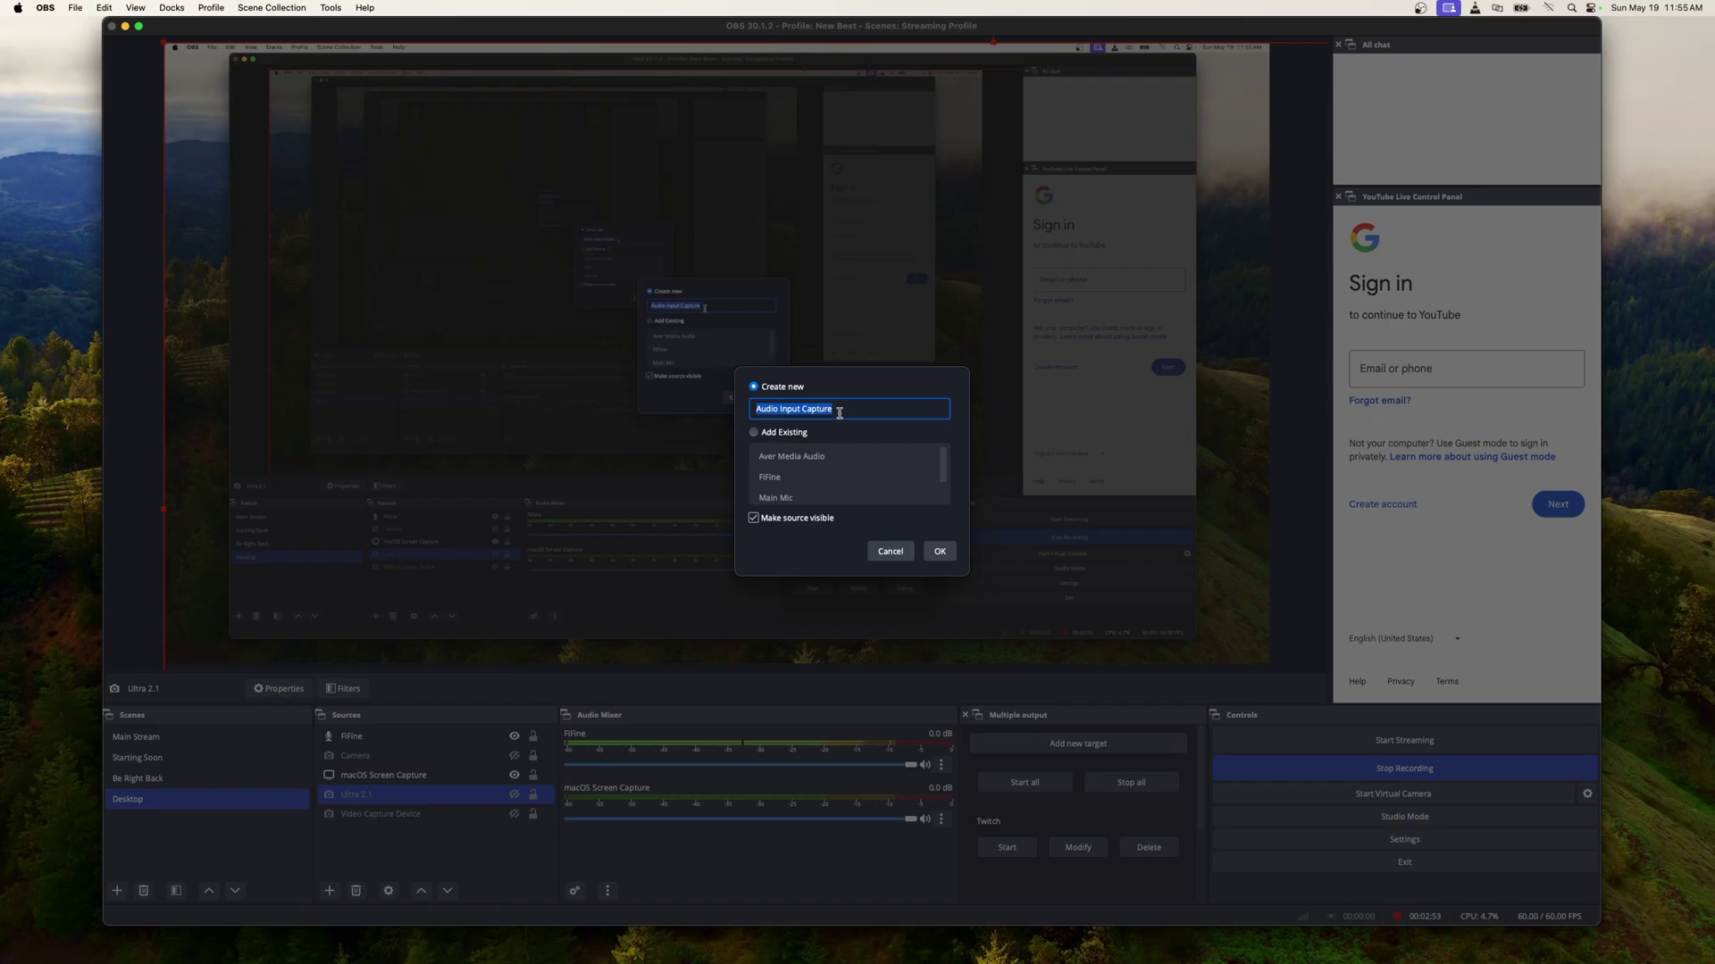
pyautogui.write('Ultra')
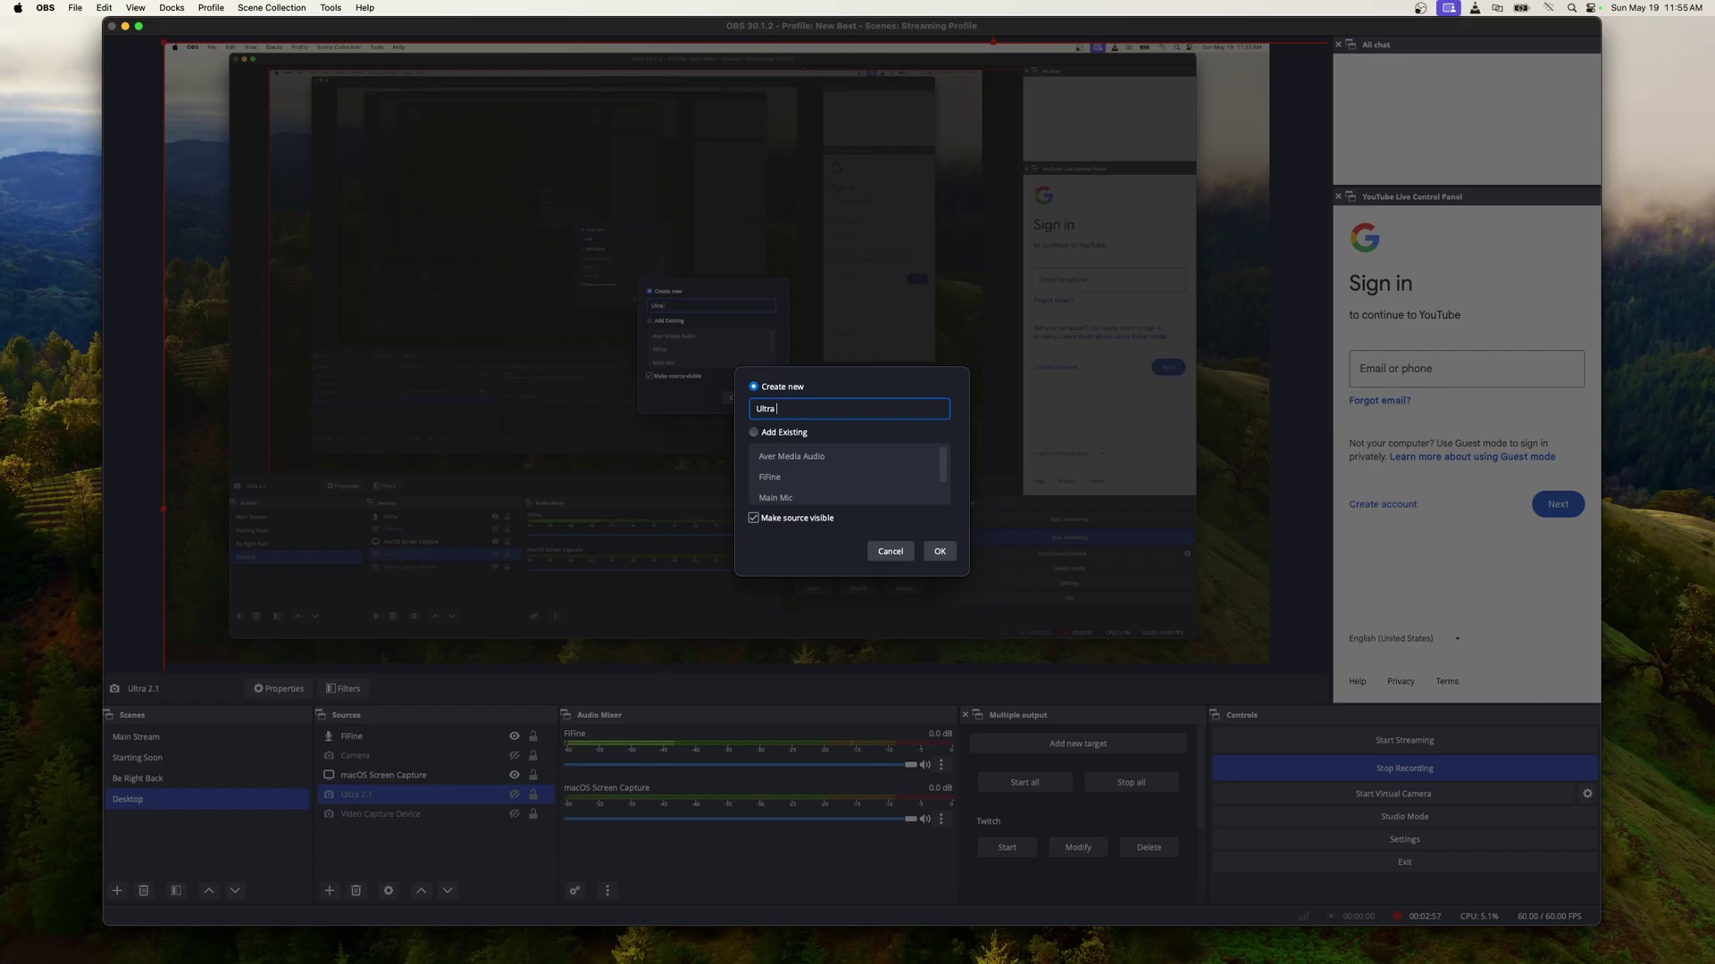
pyautogui.write(' 2.1 Audio')
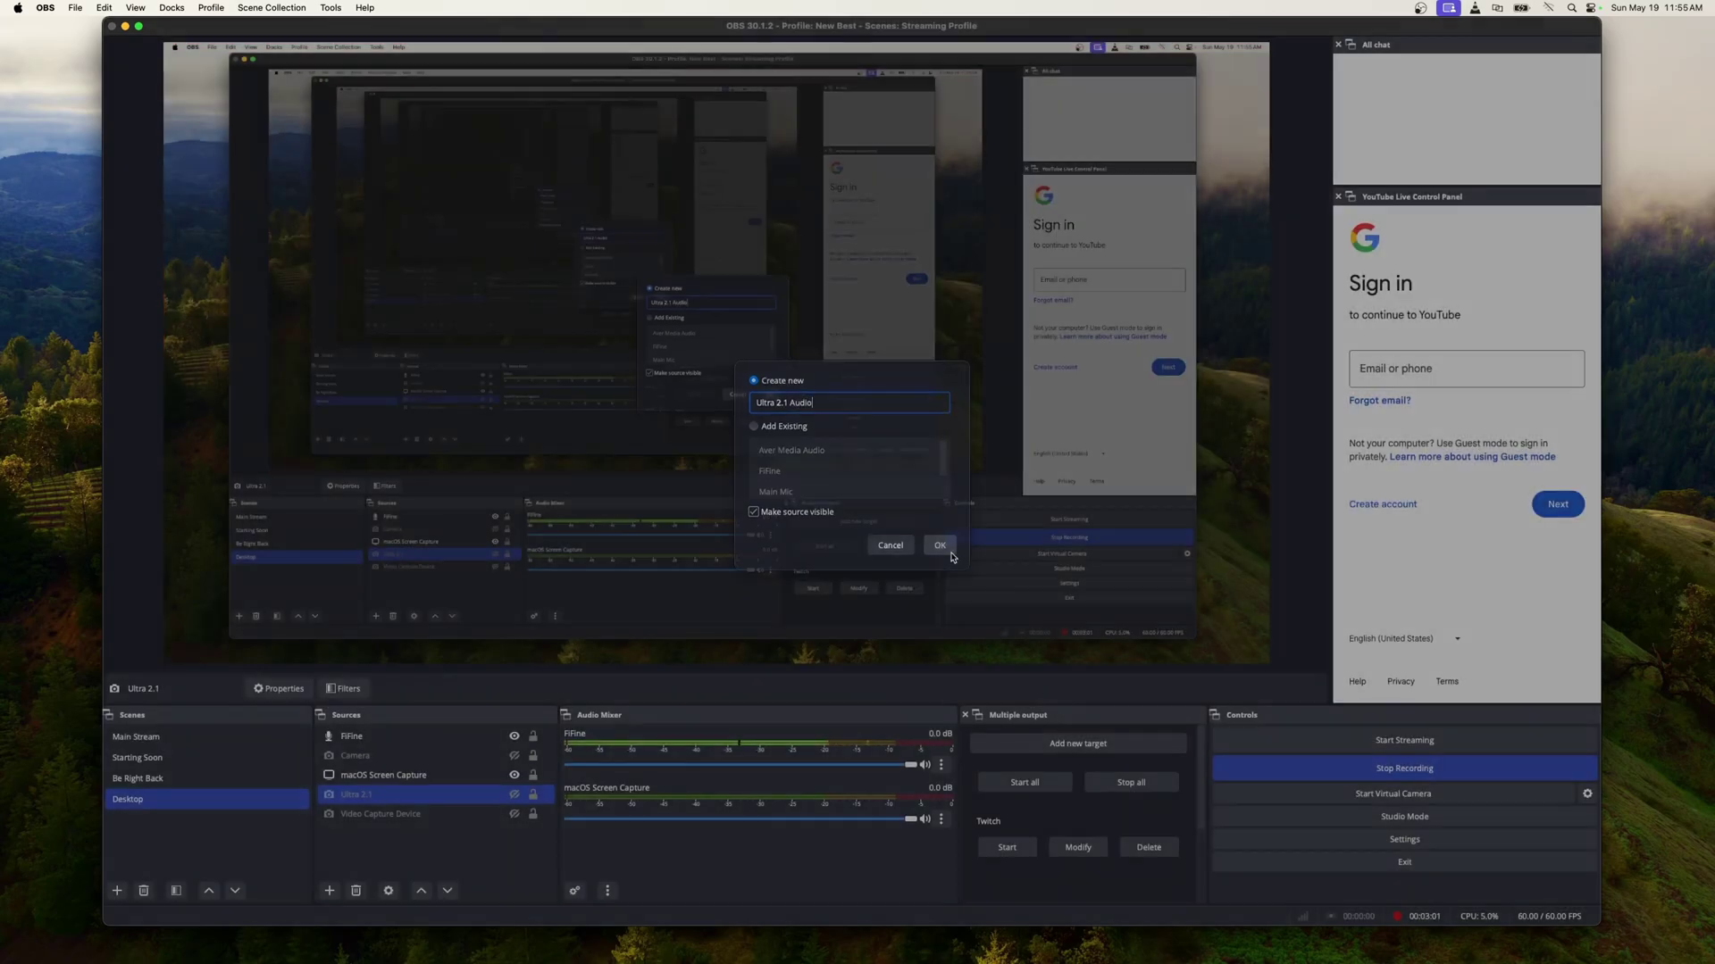
pyautogui.click(938, 551)
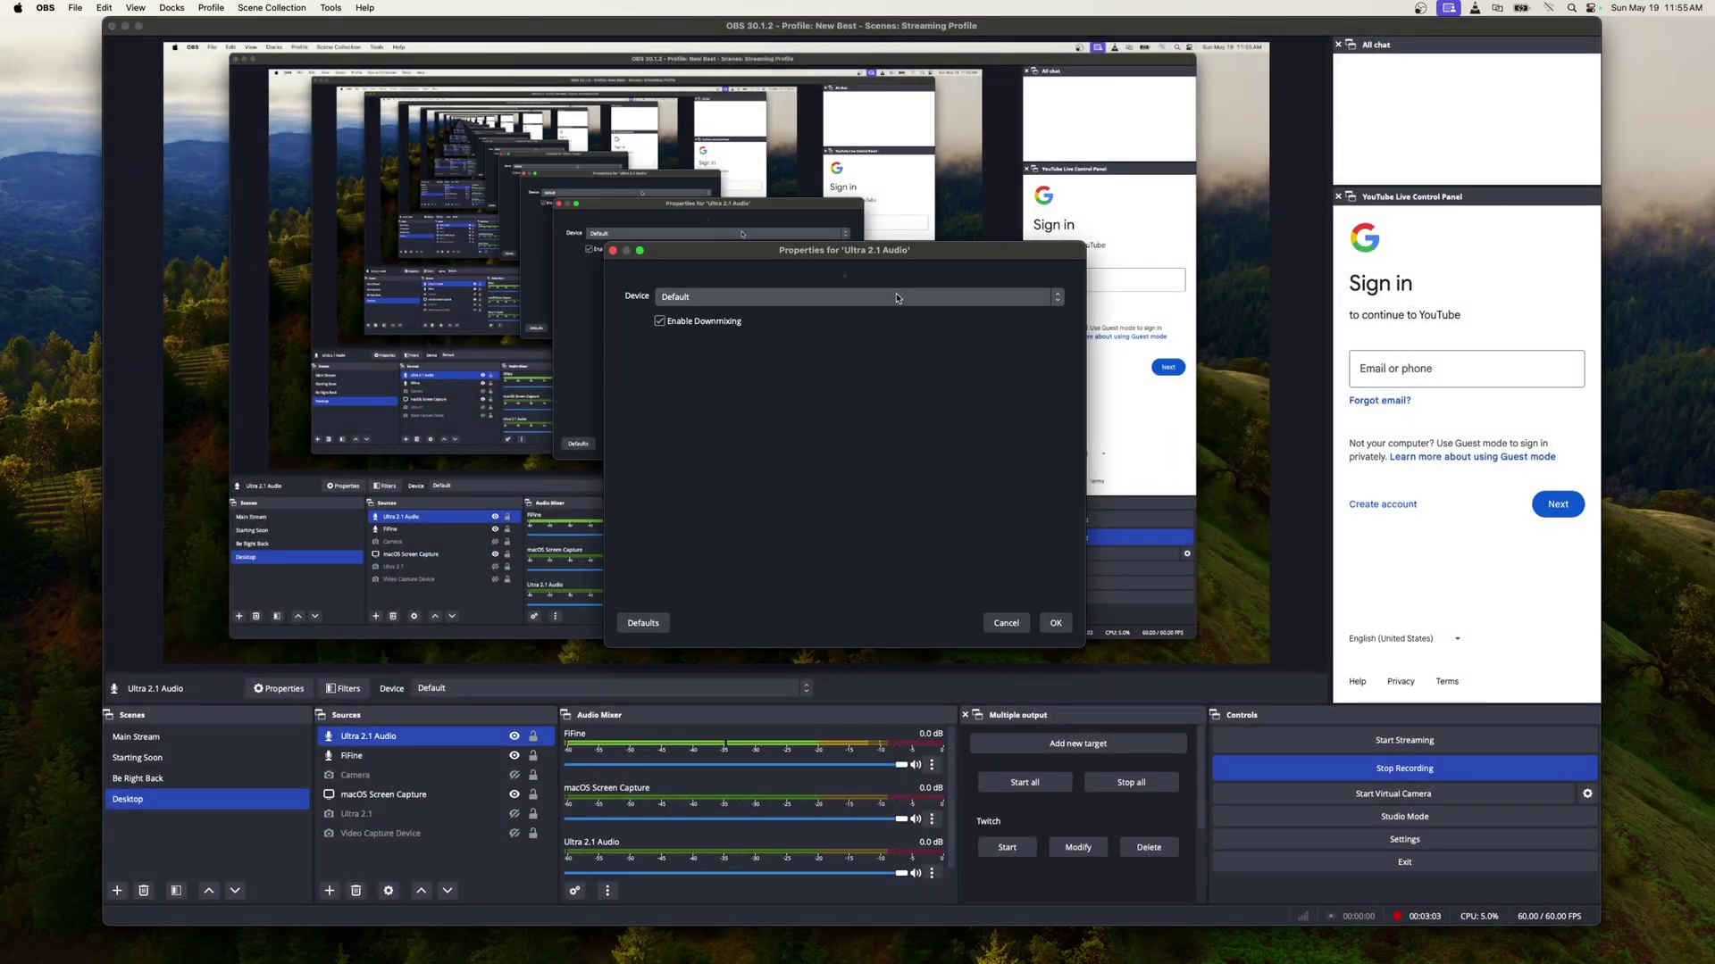
pyautogui.click(1059, 299)
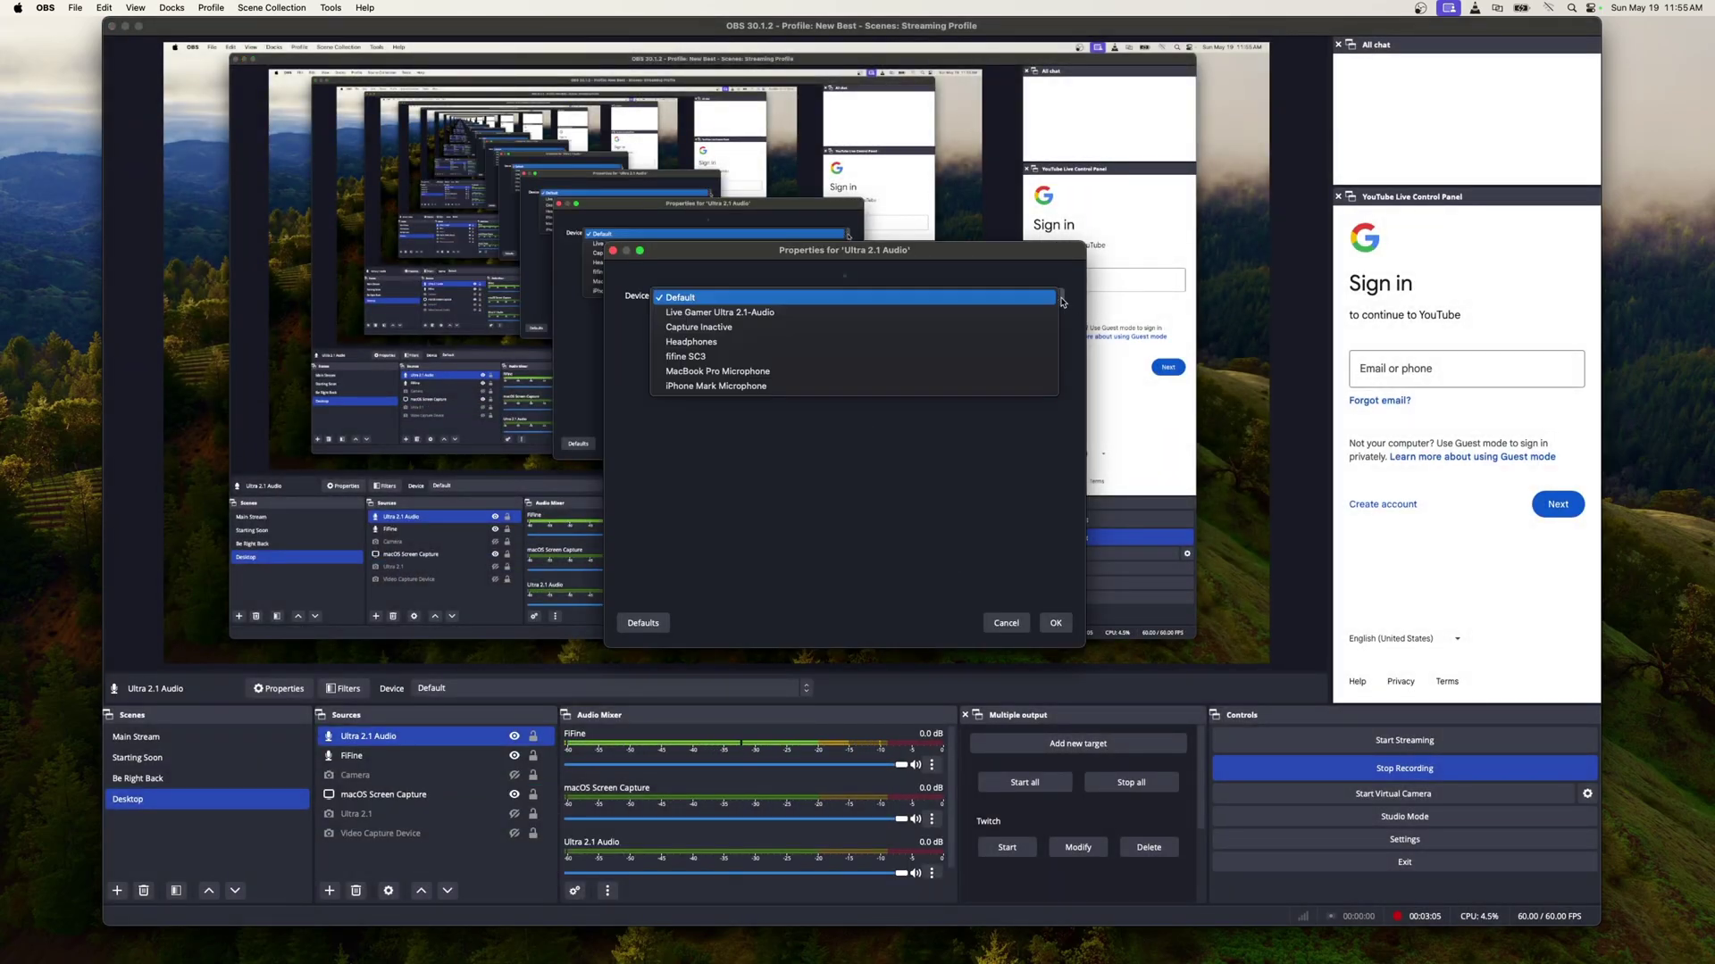
pyautogui.click(698, 320)
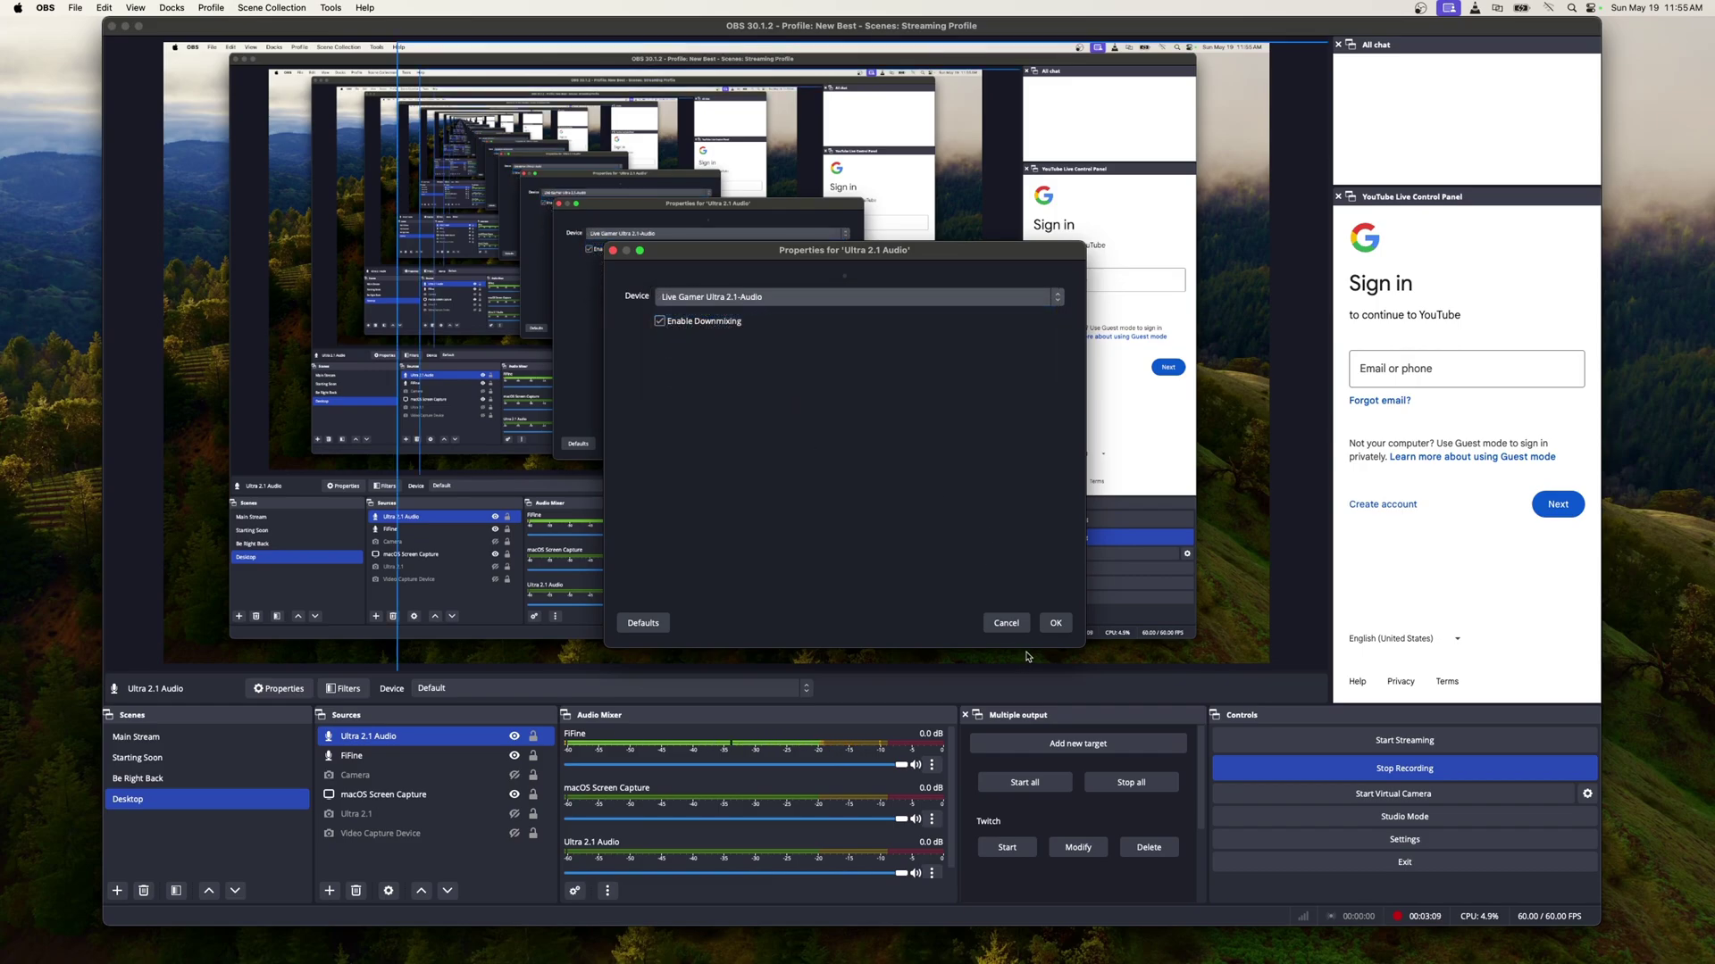
pyautogui.click(1055, 623)
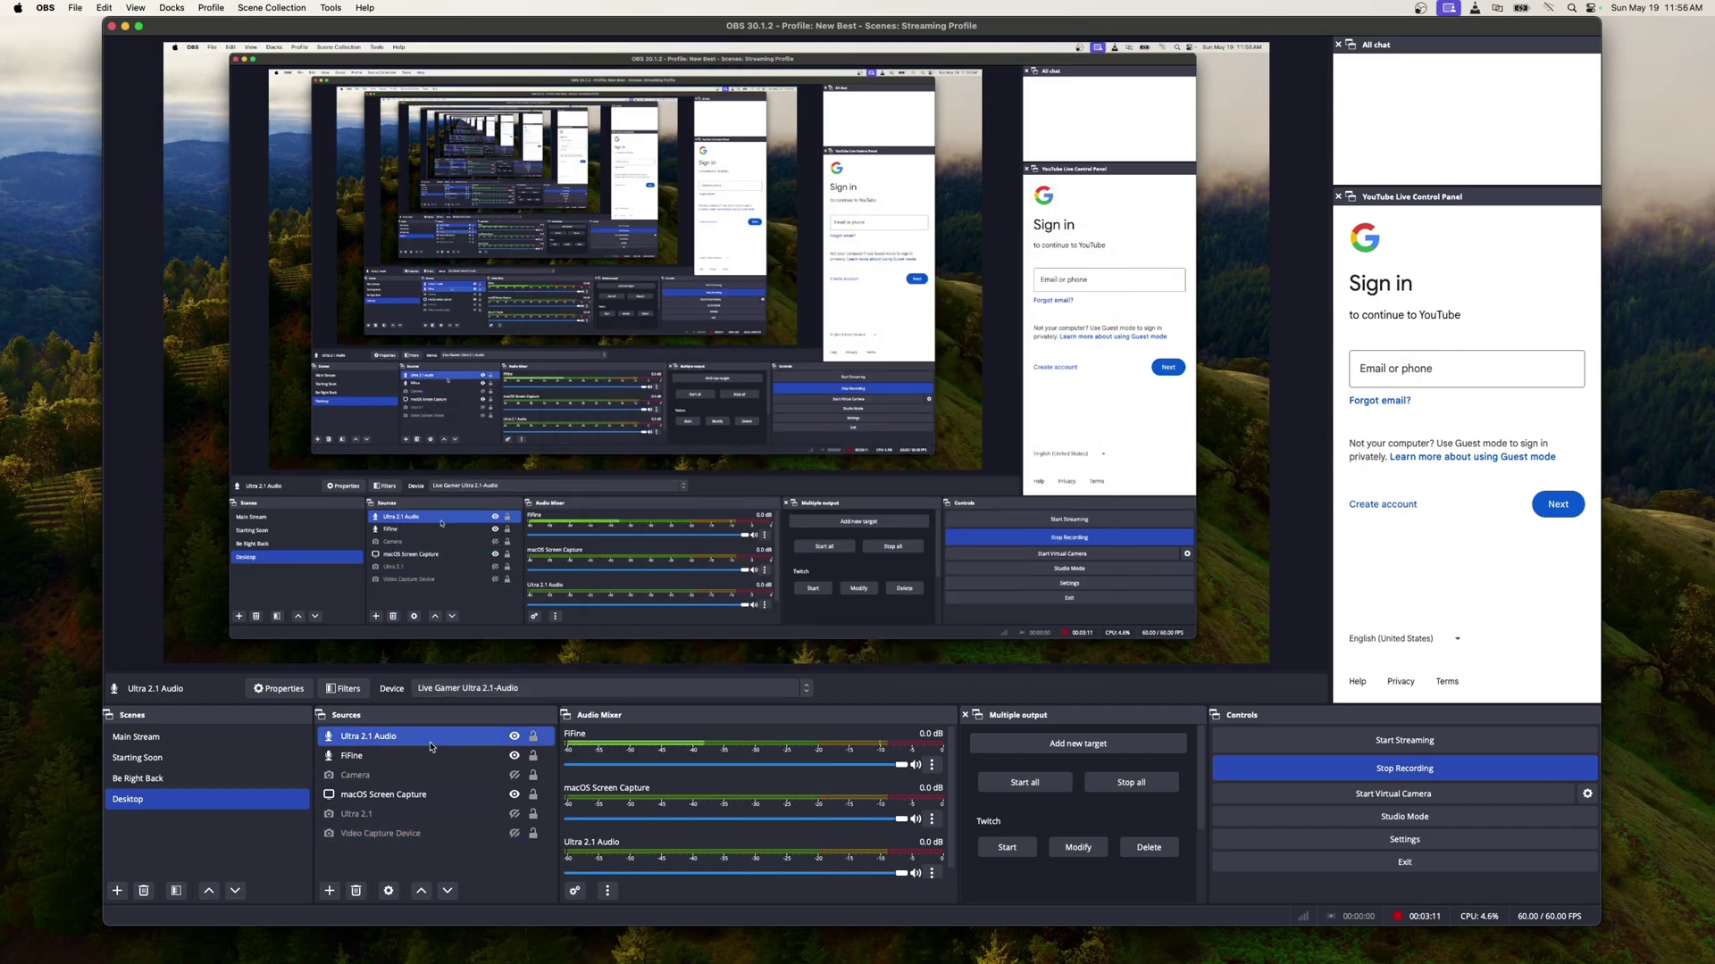